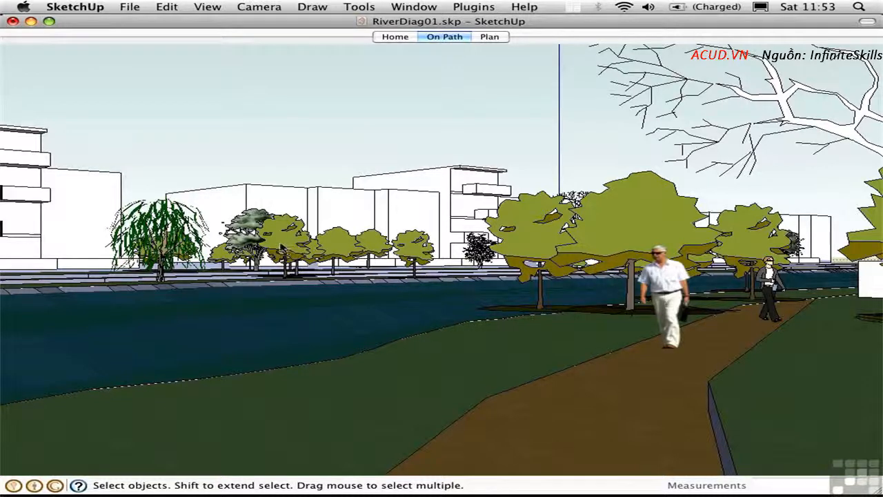
# Step: Select several trees on both river banks one after another to examine them as separate objects
pyautogui.click(282, 249)
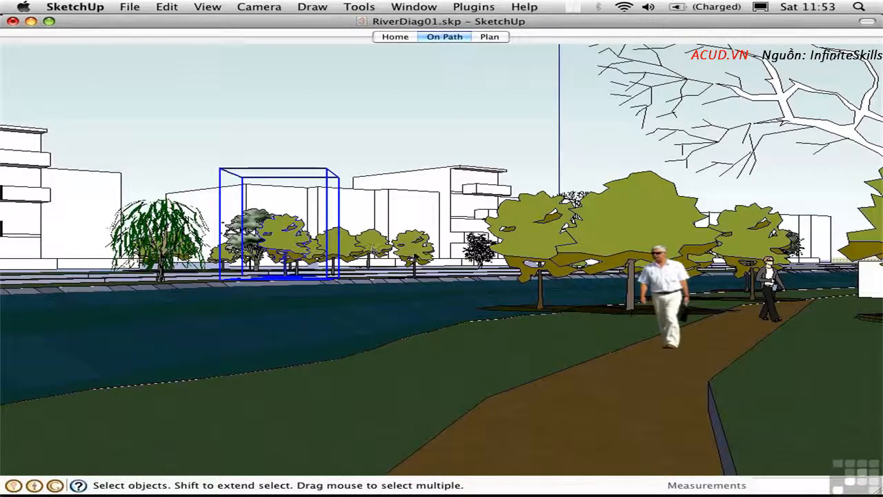
pyautogui.click(418, 257)
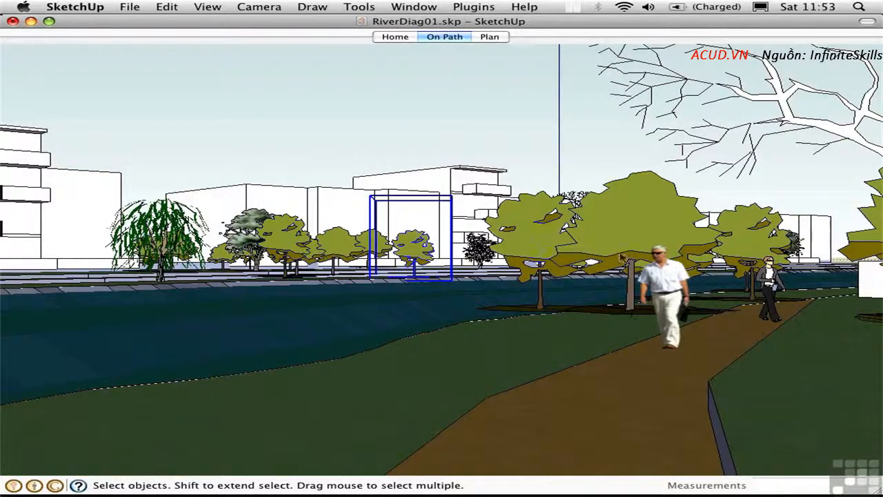
pyautogui.click(538, 252)
pyautogui.click(802, 274)
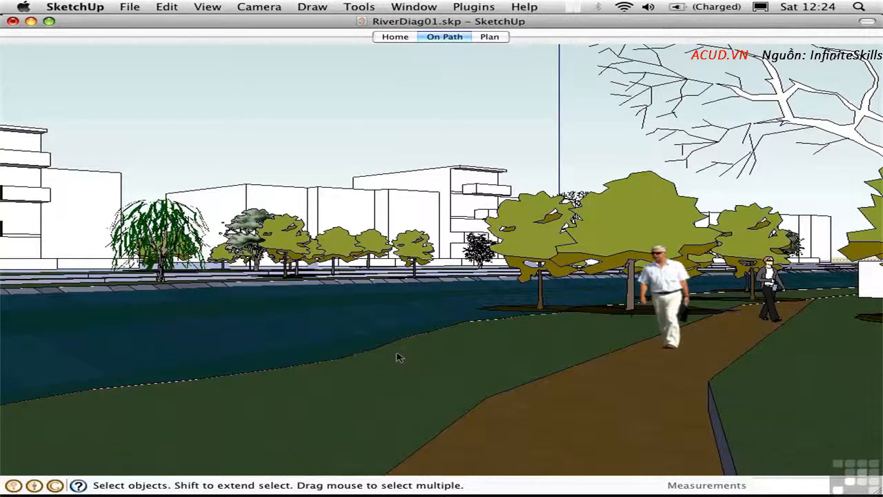
# Step: Draw a circle with a radius of about 1' 4" on the riverside grass and set it to 12 sides
pyautogui.press('c')
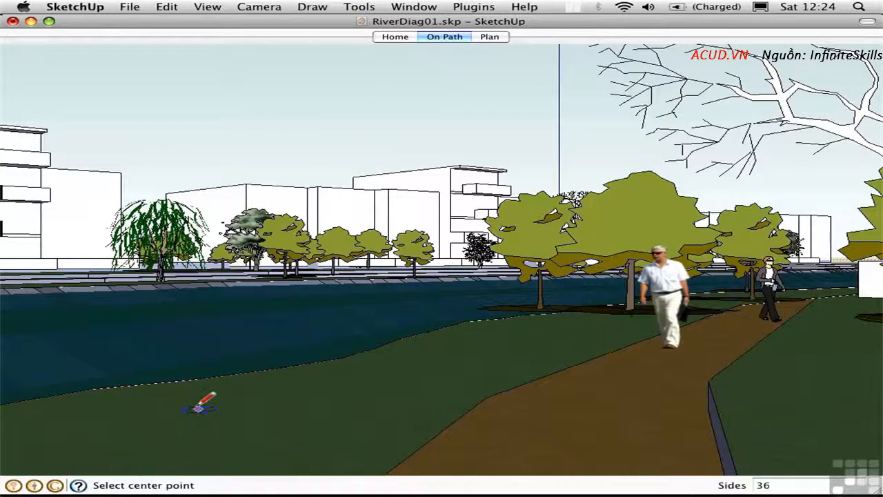
pyautogui.click(193, 406)
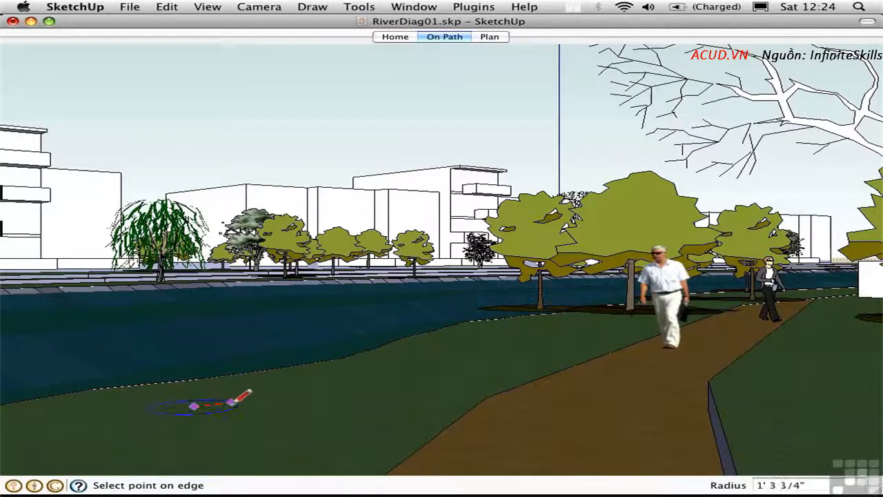
pyautogui.click(233, 403)
pyautogui.write('12s')
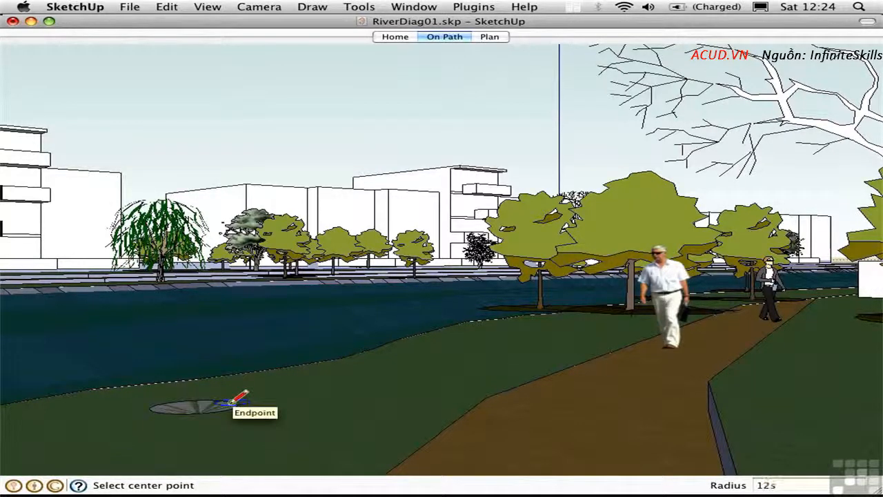
pyautogui.press('Return')
# Step: Draw a second, similarly sized circle with 36 sides on the grass beside the 12-sided circle
pyautogui.click(308, 426)
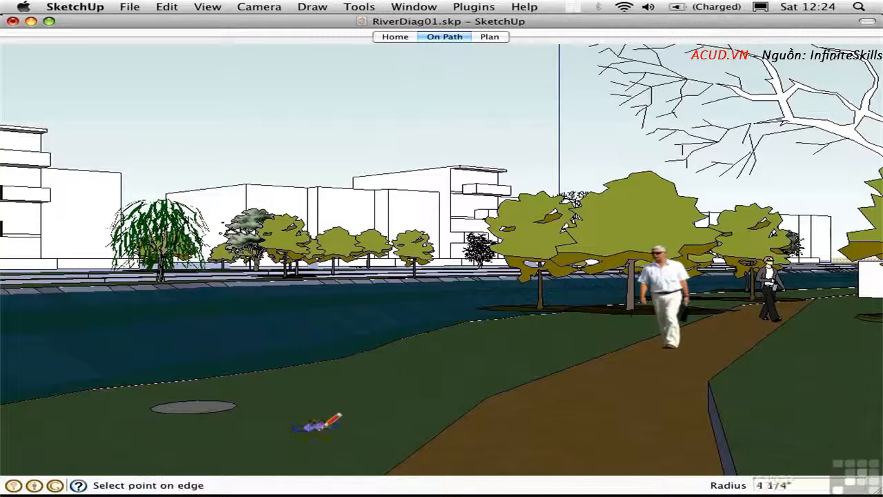
pyautogui.click(348, 423)
pyautogui.press('space')
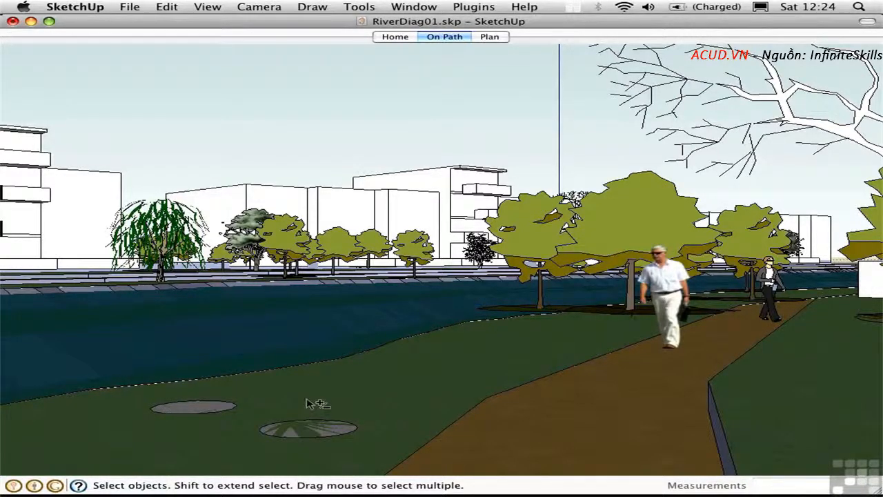
# Step: Rotate both circles together by 90 degrees so they stand upright in the grass
pyautogui.moveTo(314, 407)
pyautogui.mouseDown(button='middle')
pyautogui.moveTo(333, 350)
pyautogui.moveTo(310, 405)
pyautogui.moveTo(318, 439)
pyautogui.moveTo(327, 439)
pyautogui.mouseUp(button='middle')
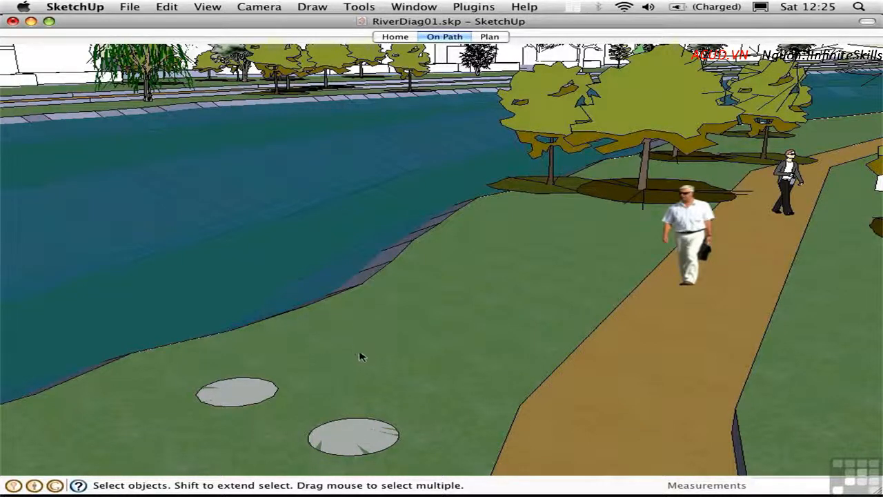
pyautogui.click(350, 439)
pyautogui.keyDown('shift'); pyautogui.click(238, 399); pyautogui.keyUp('shift')
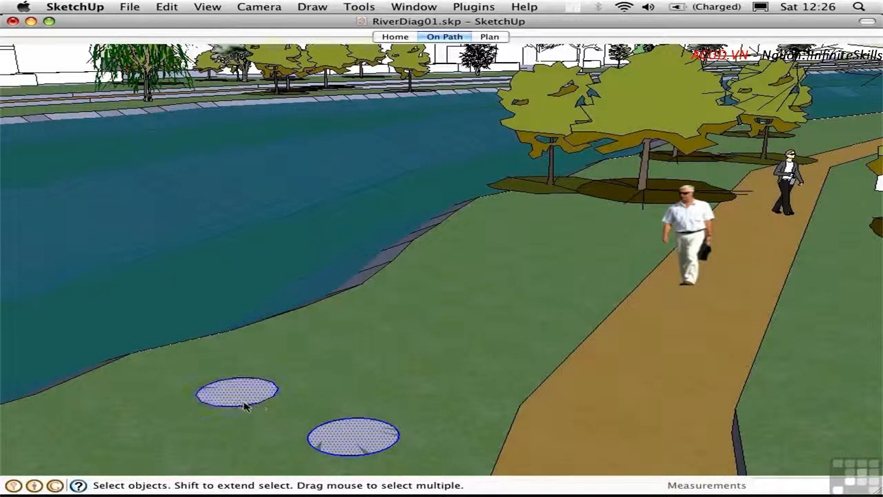
pyautogui.press('q')
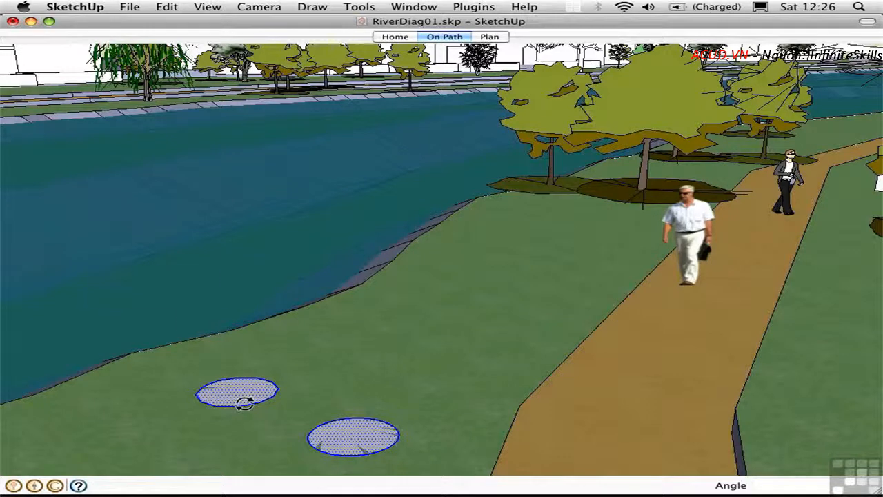
pyautogui.moveTo(286, 412); pyautogui.dragTo(418, 459)
pyautogui.click(343, 393)
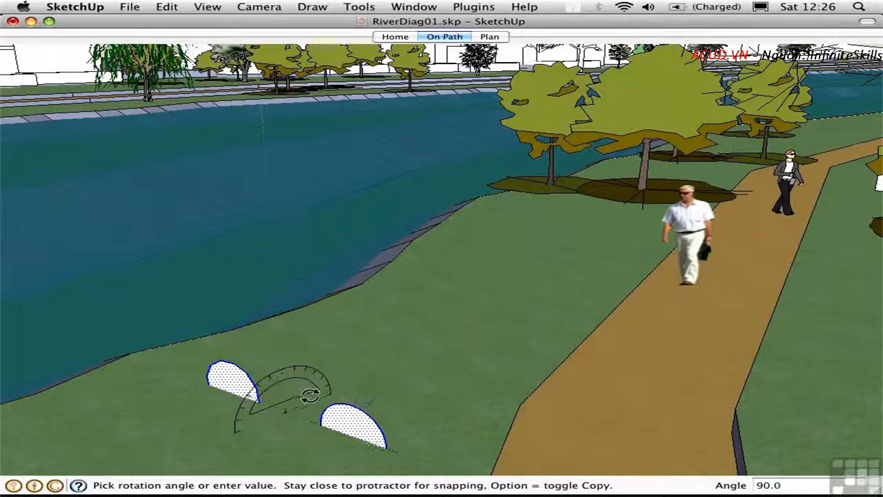
pyautogui.click(300, 397)
pyautogui.press('space')
# Step: Draw an arc about 16' 2" long with a bulge of about 1' 4" from the 12-sided circle's base across the grass
pyautogui.press('a')
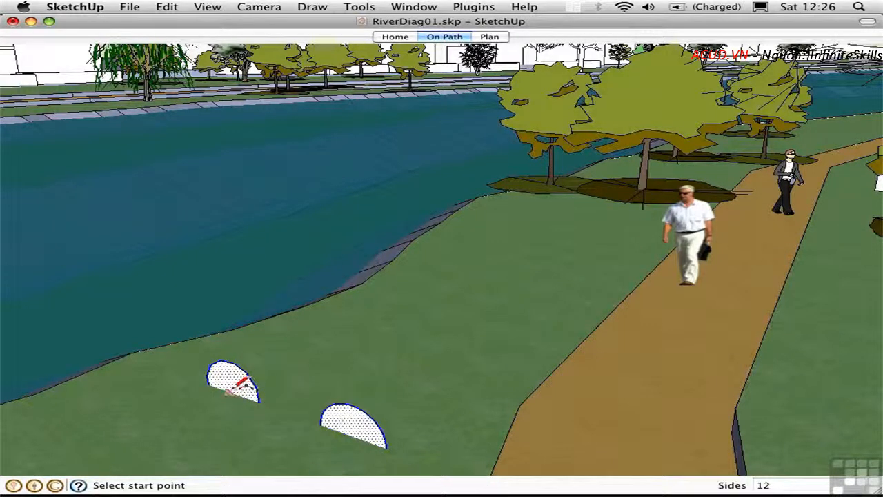
pyautogui.click(231, 392)
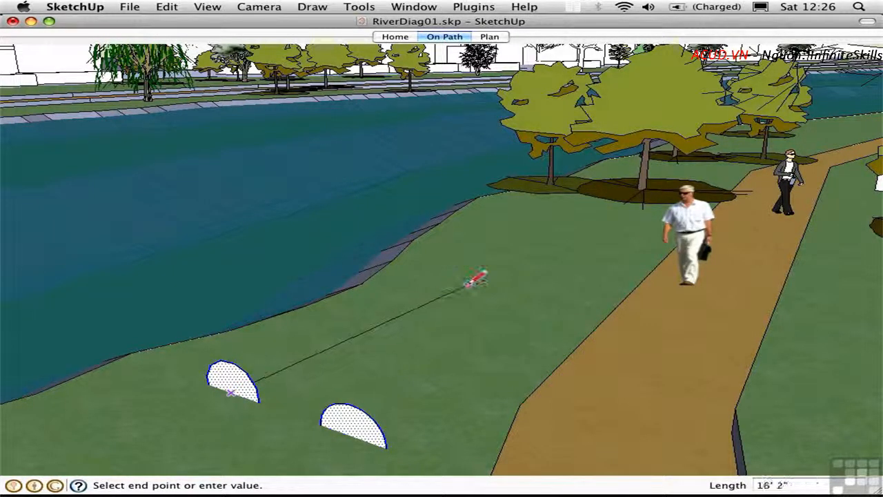
pyautogui.click(476, 278)
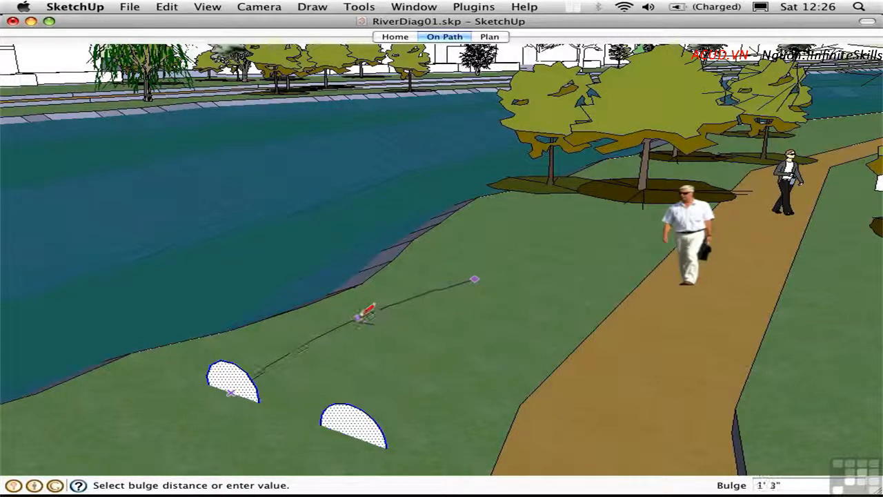
pyautogui.click(366, 315)
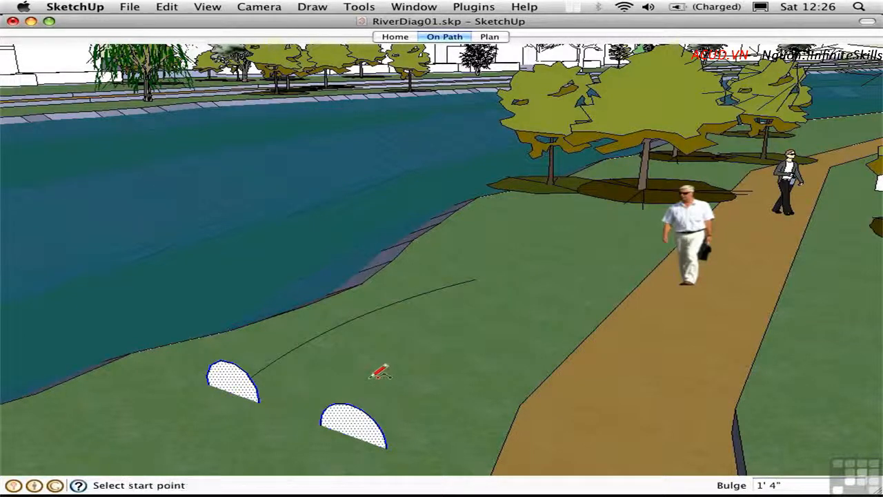
# Step: Draw a similar curved path from the base of the 36-sided circle, roughly parallel to the first arc
pyautogui.click(351, 435)
pyautogui.click(515, 292)
pyautogui.click(441, 331)
pyautogui.press('space')
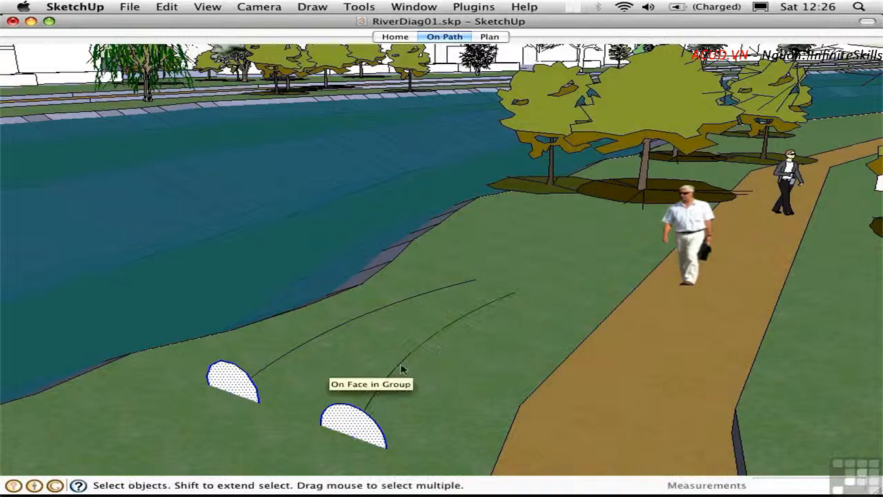
# Step: Try a Follow Me sweep of the 36-sided circle along its arc, and undo it
pyautogui.click(414, 399)
pyautogui.press('f')
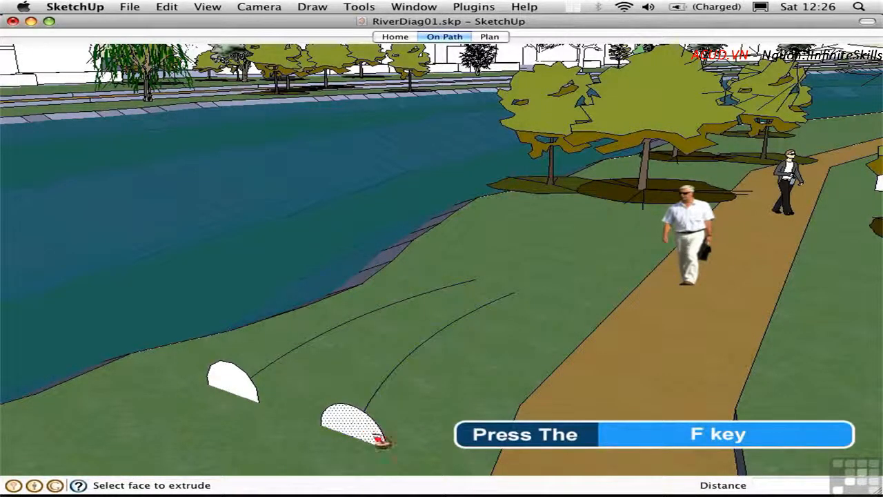
pyautogui.click(374, 433)
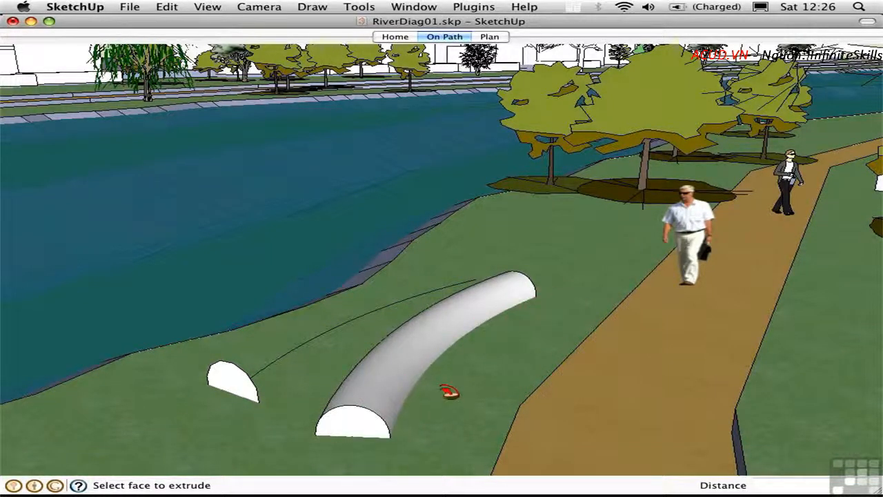
pyautogui.press('space')
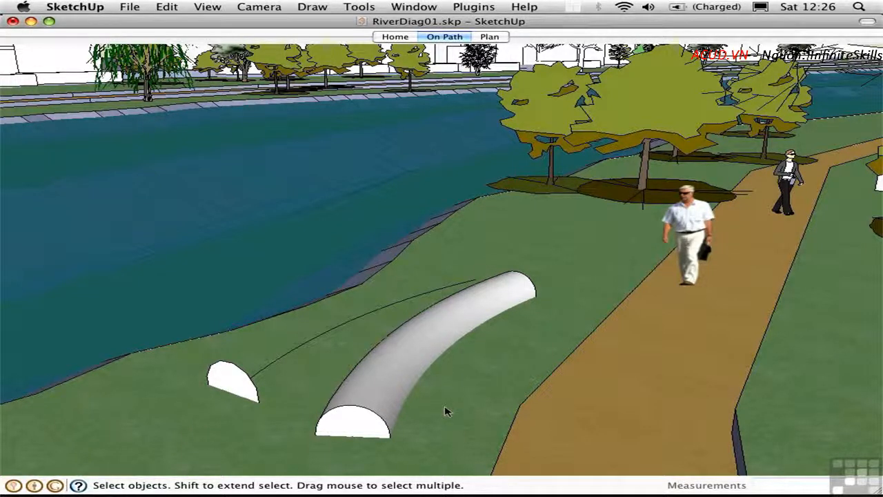
pyautogui.press('super+z')
pyautogui.press('super+z')
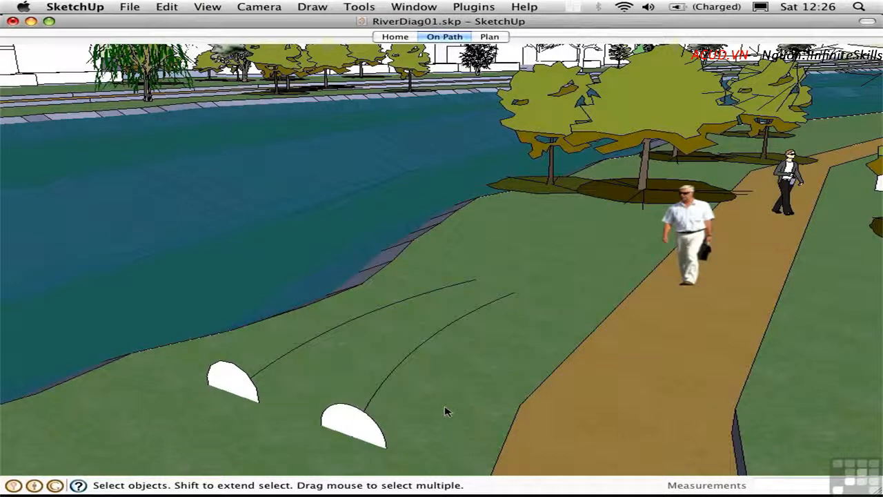
# Step: Open the model statistics and extrude the 36-sided circle along its arc with Follow Me
pyautogui.press('super+shift+i')
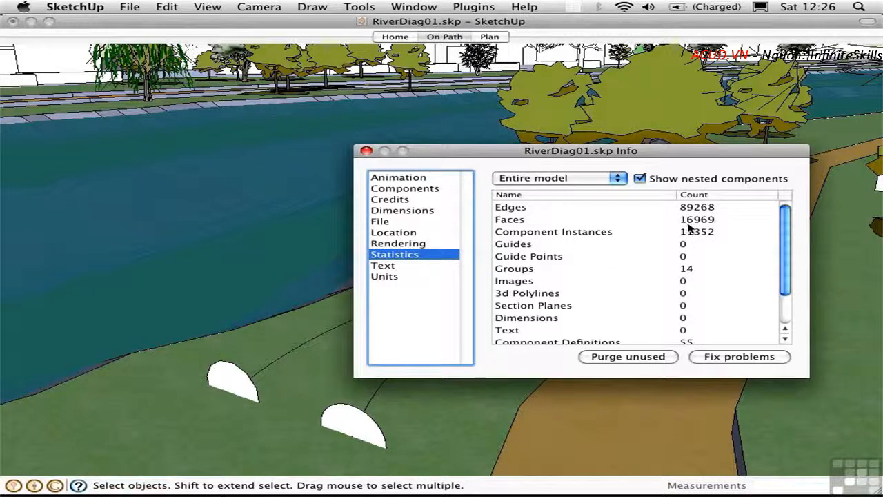
pyautogui.click(372, 407)
pyautogui.press('f')
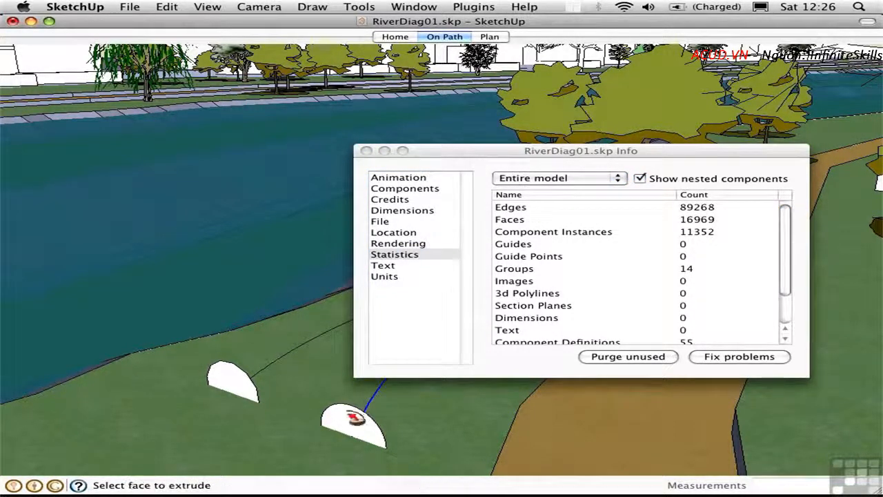
pyautogui.click(362, 426)
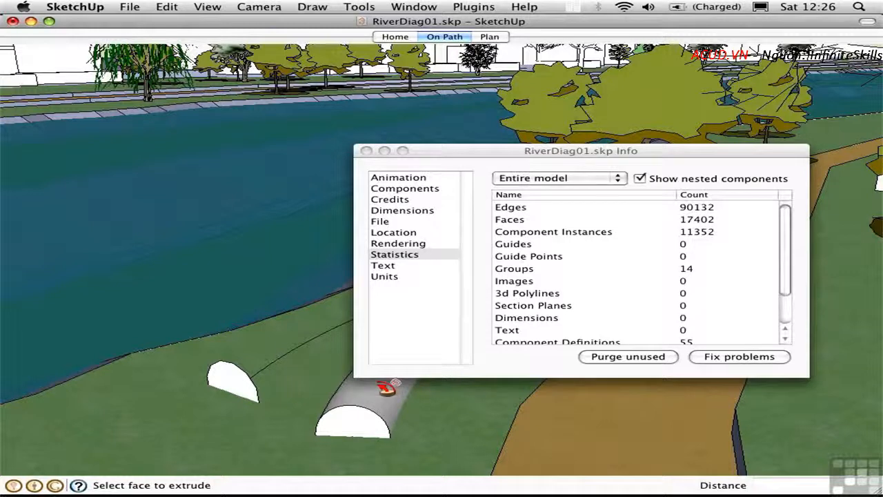
# Step: Move the statistics window clear of the shapes and extrude the 12-sided circle along its arc with Follow Me
pyautogui.moveTo(506, 151); pyautogui.dragTo(516, 26)
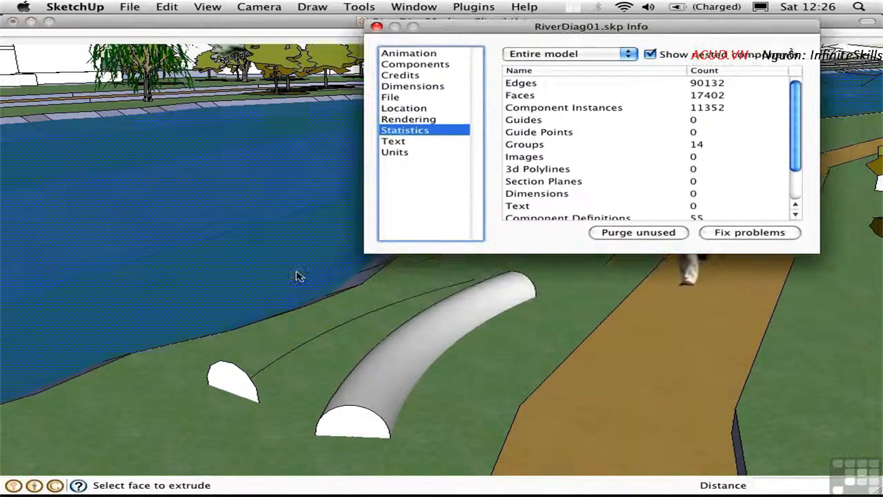
pyautogui.click(259, 380)
pyautogui.press('space')
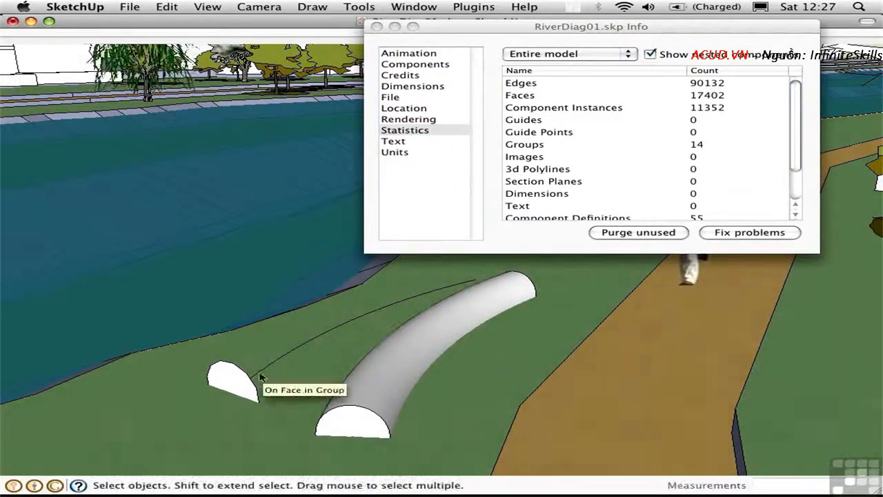
pyautogui.click(265, 378)
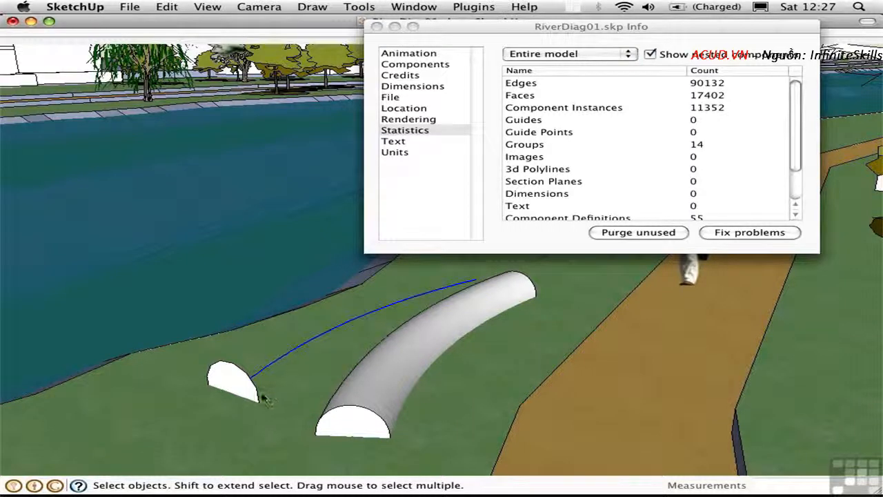
pyautogui.press('f')
pyautogui.click(235, 381)
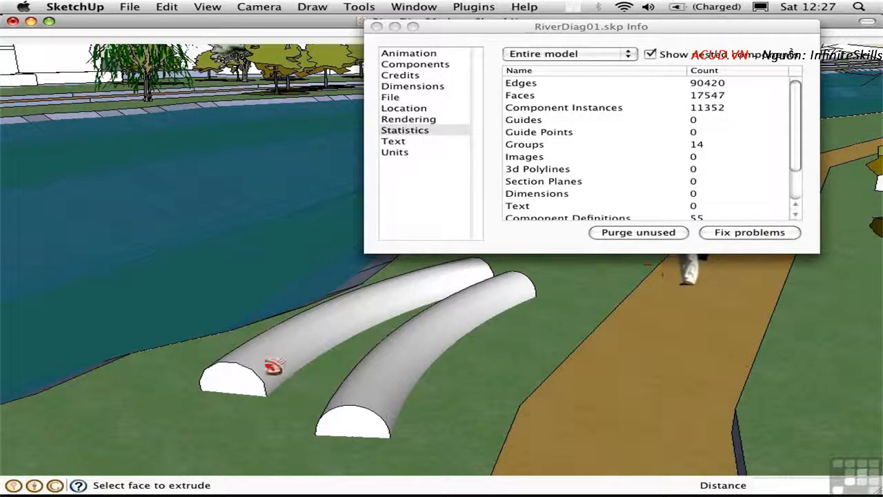
pyautogui.press('space')
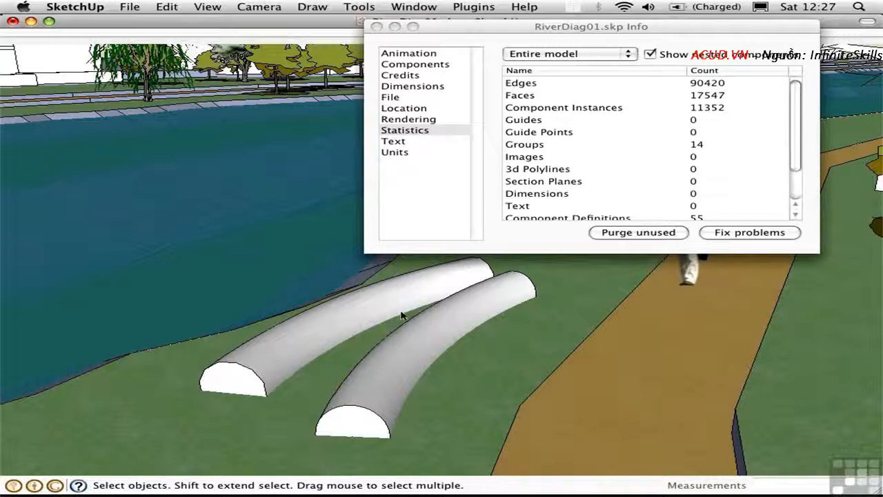
# Step: Purge the unused items from the model and run Fix problems, dismissing the validity check results
pyautogui.click(499, 235)
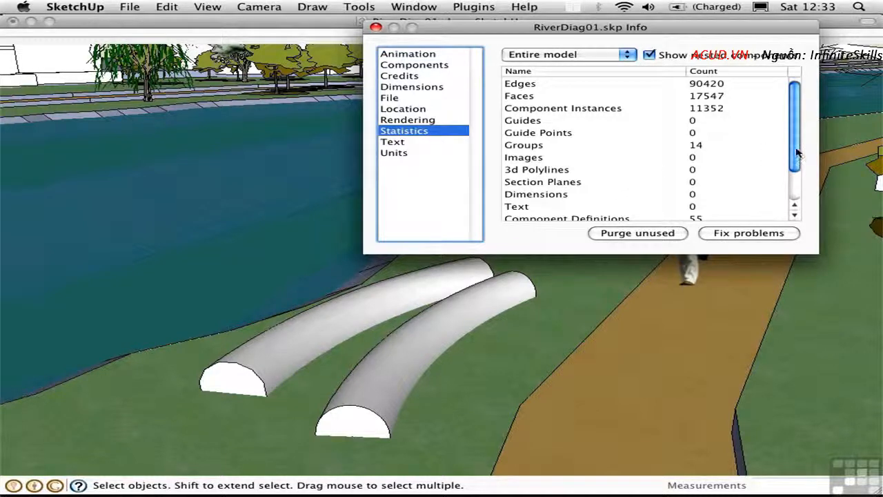
pyautogui.moveTo(797, 153); pyautogui.dragTo(796, 190)
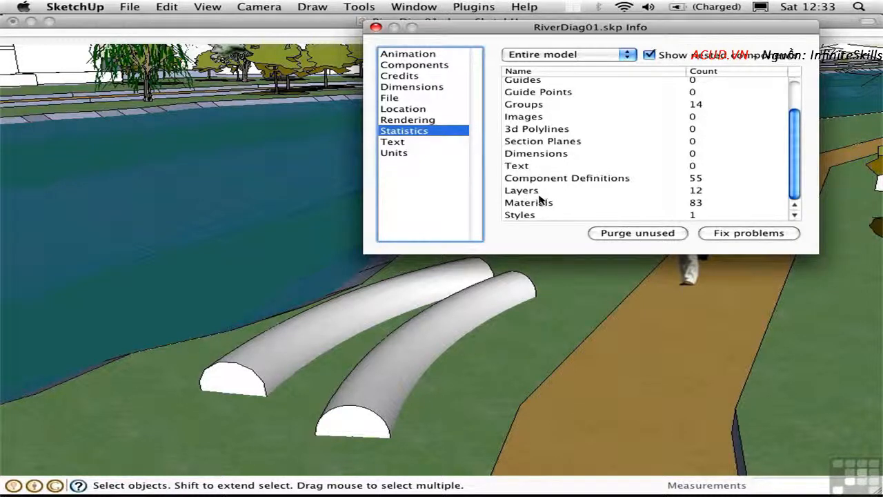
pyautogui.click(636, 234)
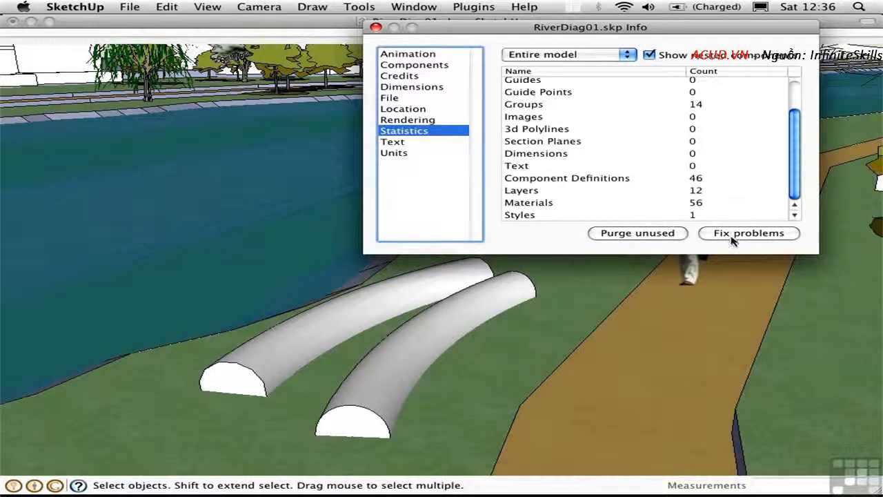
pyautogui.click(733, 235)
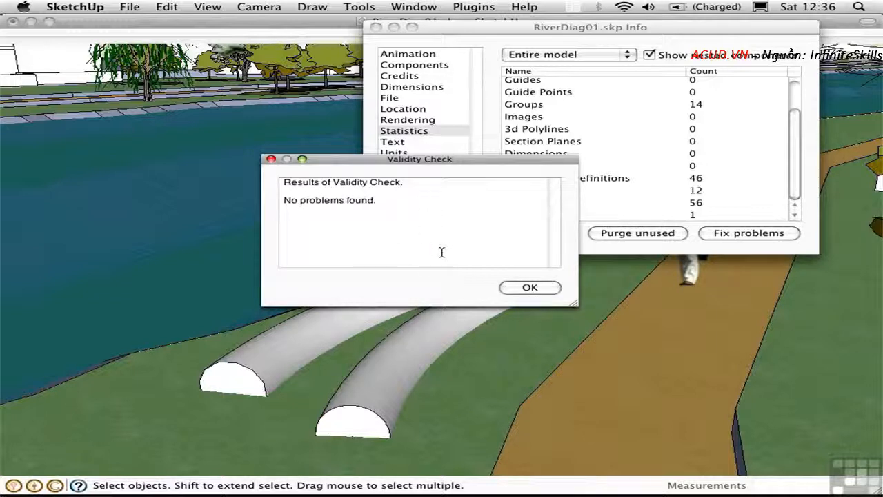
pyautogui.click(529, 288)
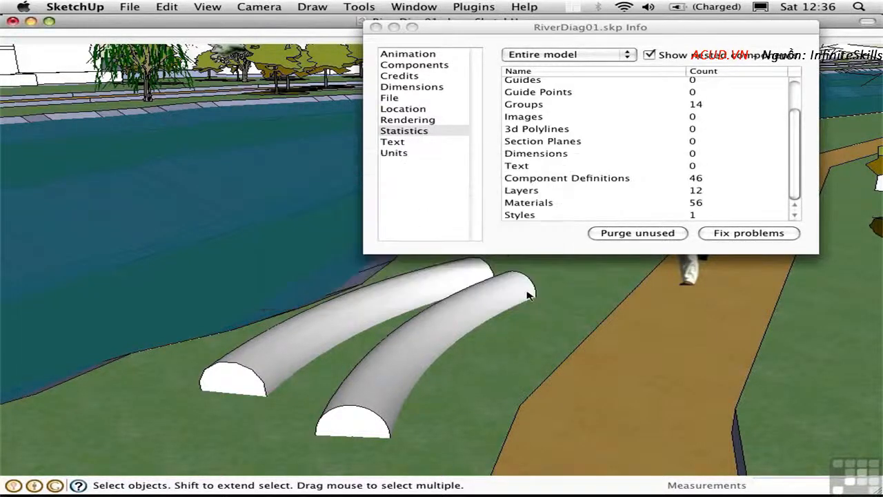
# Step: Enable automatically fixing problems when they are found in the general preferences, and close the preferences window
pyautogui.click(74, 7)
pyautogui.click(76, 39)
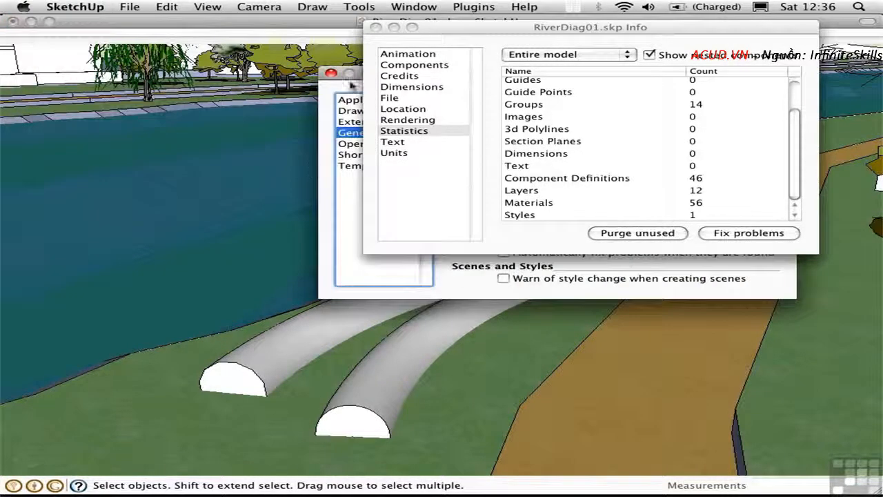
pyautogui.moveTo(339, 75); pyautogui.dragTo(122, 226)
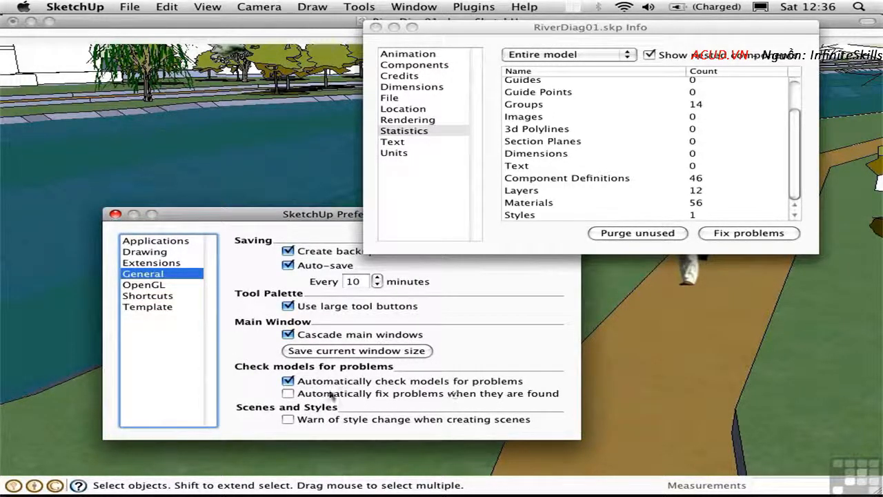
pyautogui.click(288, 393)
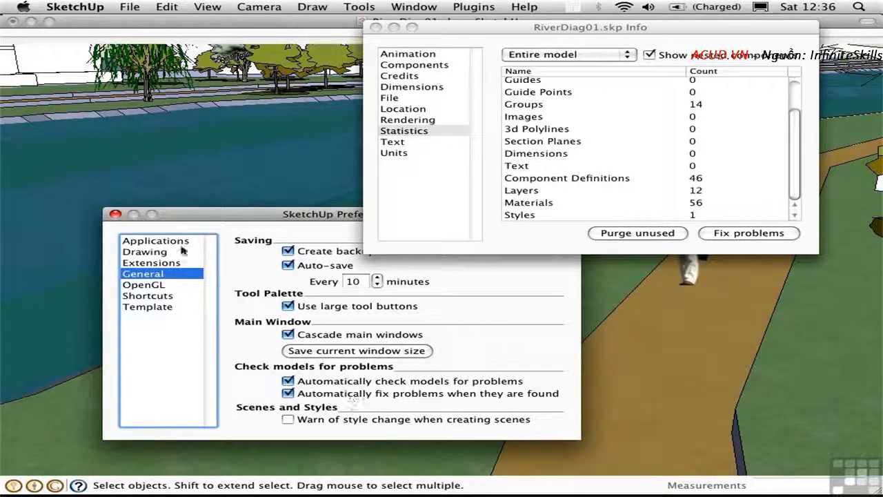
pyautogui.click(115, 213)
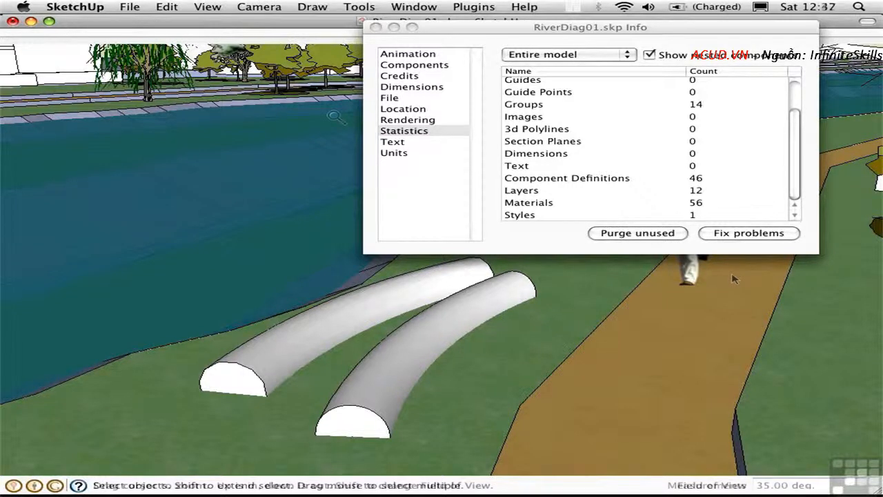
# Step: Close the model statistics window and draw a six-sided circle of about 10' radius centred on the willow's trunk base
pyautogui.press('z')
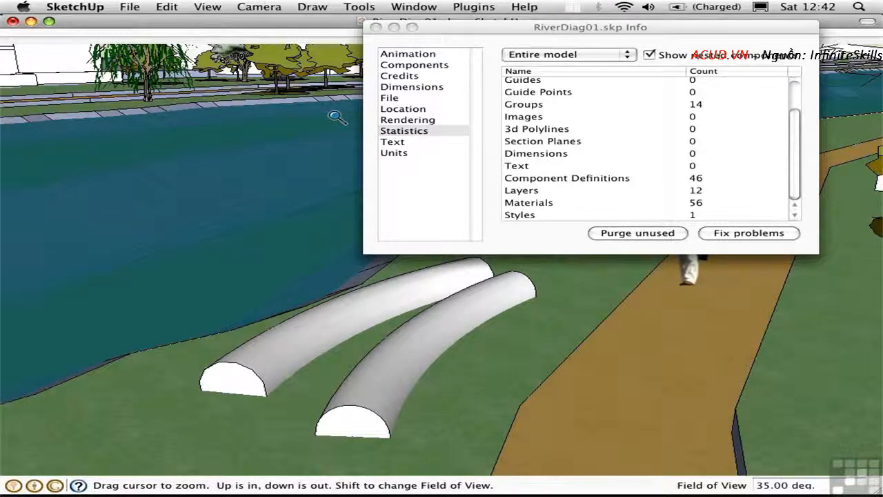
pyautogui.click(376, 27)
pyautogui.keyDown('shift'); pyautogui.moveTo(276, 131); pyautogui.dragTo(545, 289, button='middle'); pyautogui.keyUp('shift')
pyautogui.moveTo(427, 242); pyautogui.dragTo(398, 233, button='middle')
pyautogui.moveTo(417, 203); pyautogui.dragTo(392, 43)
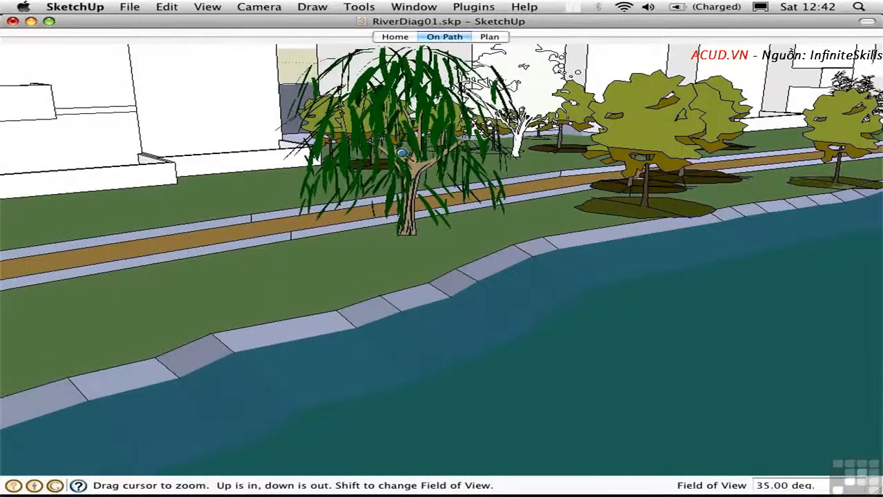
pyautogui.moveTo(402, 151); pyautogui.dragTo(428, 289, button='middle')
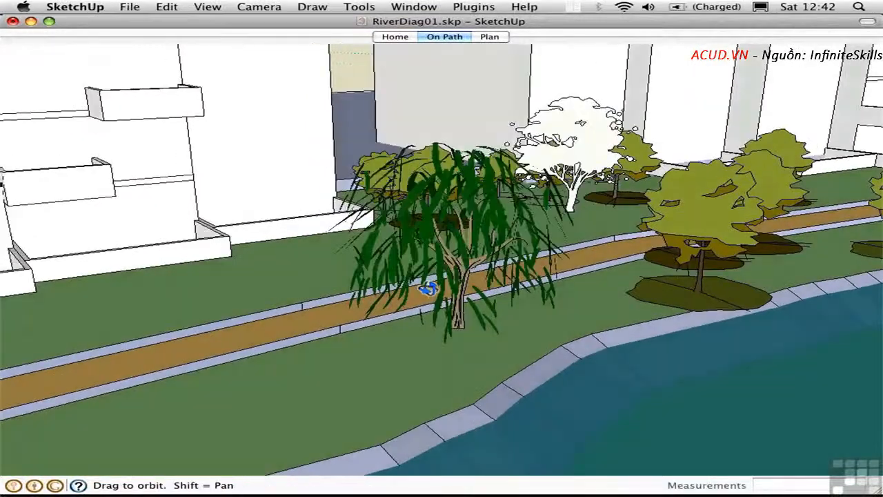
pyautogui.scroll(5, 427, 288)
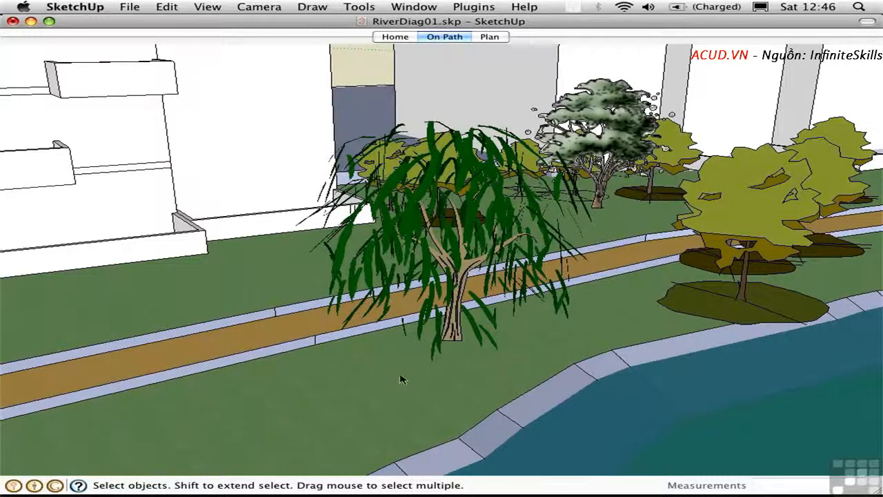
pyautogui.press('c')
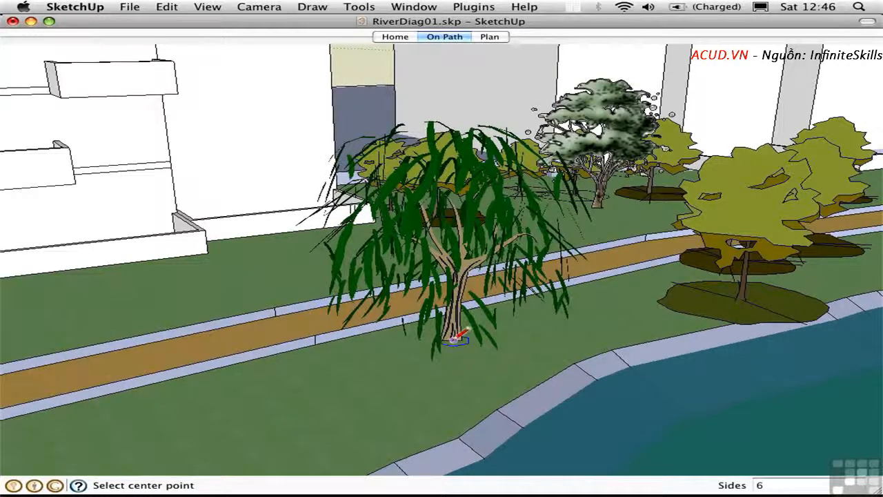
pyautogui.click(454, 340)
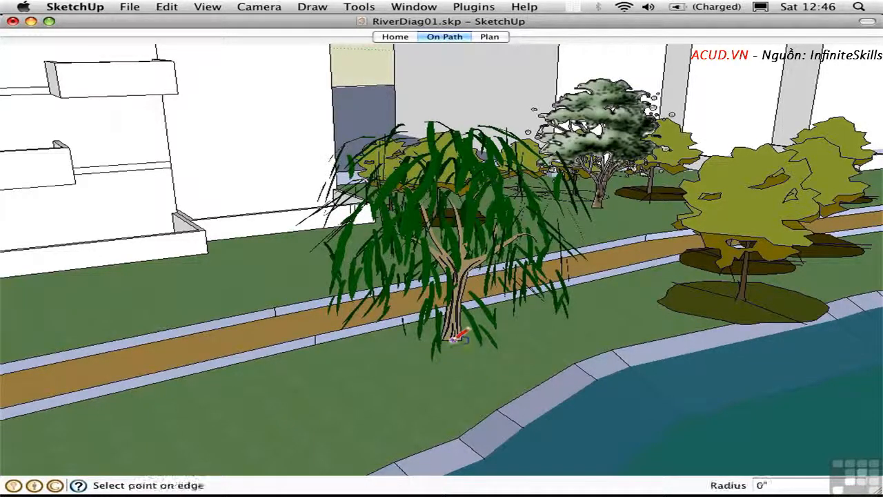
pyautogui.click(586, 339)
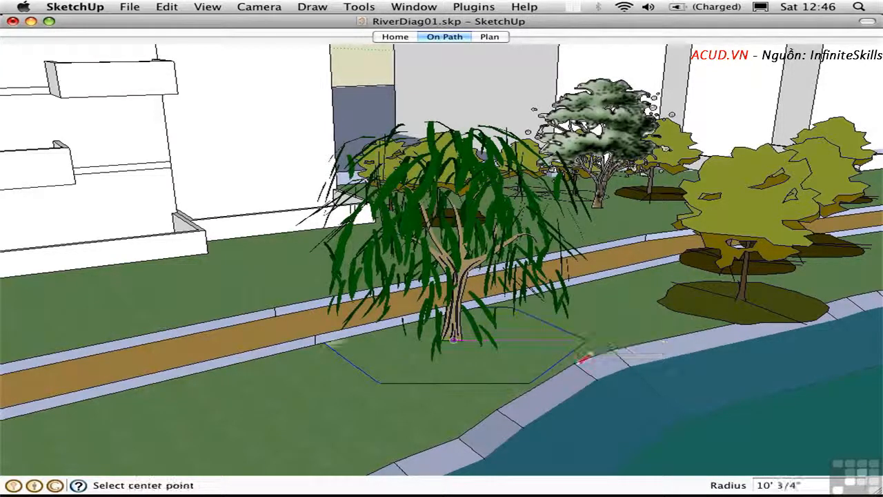
# Step: Push/Pull the hexagon up to about the willow's height and name a new component made from the whole prism "Tree"
pyautogui.press('p')
pyautogui.moveTo(518, 364); pyautogui.dragTo(451, 134)
pyautogui.press('space')
pyautogui.tripleClick(404, 164)
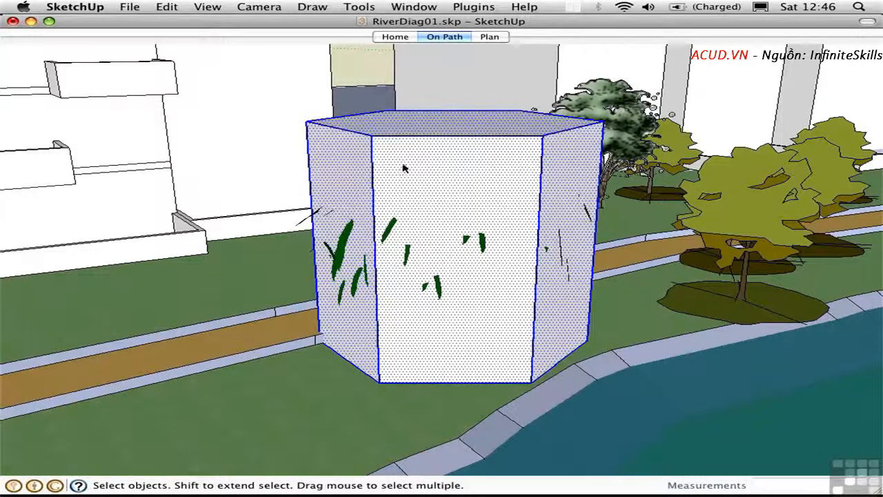
pyautogui.press('g')
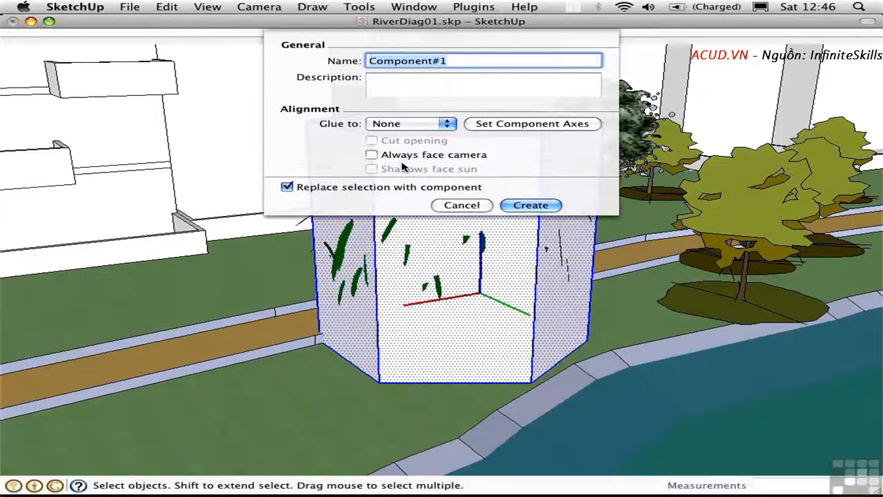
pyautogui.write('Tree')
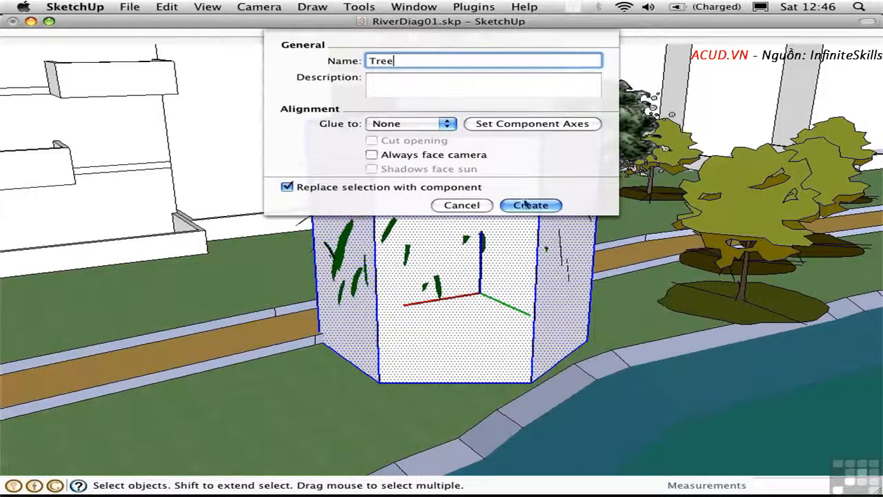
# Step: With X-ray display on, set the component's axes origin at the willow's trunk base and create the component
pyautogui.click(537, 128)
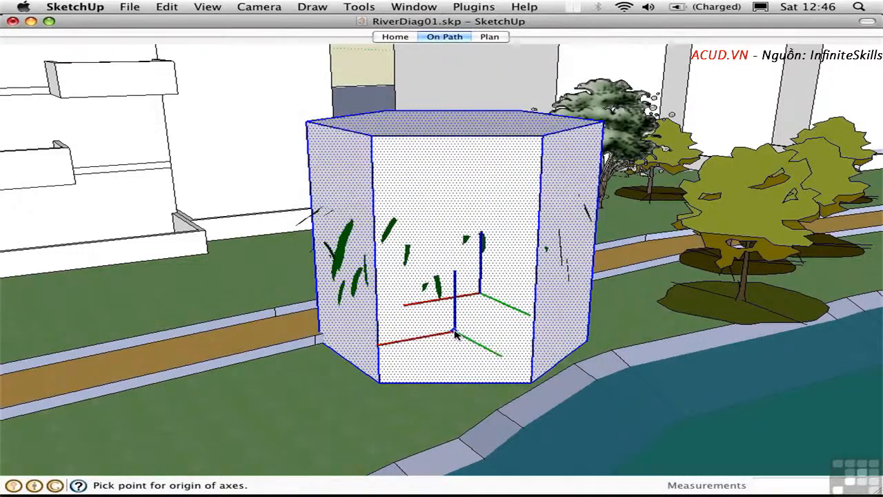
pyautogui.press('x')
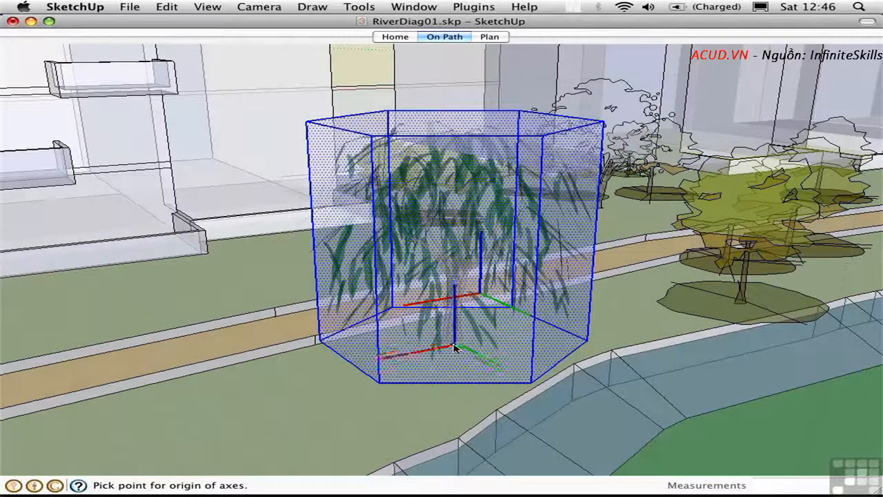
pyautogui.click(453, 340)
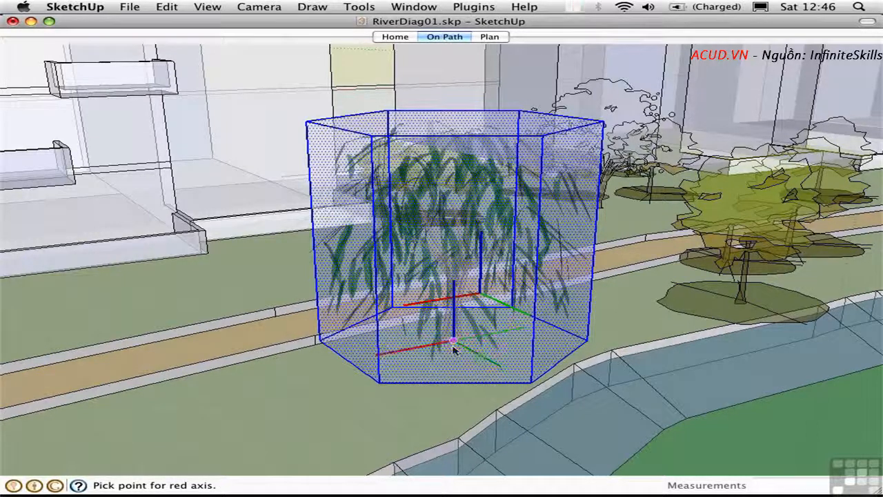
pyautogui.doubleClick(447, 347)
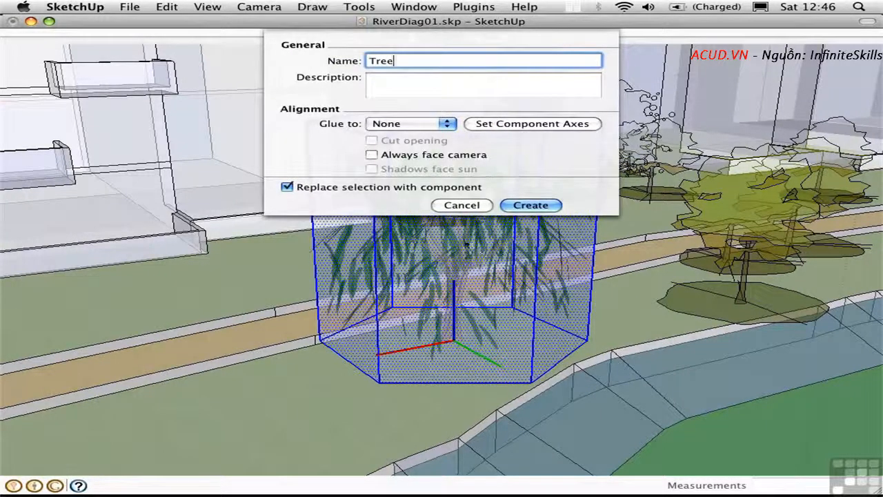
pyautogui.click(528, 205)
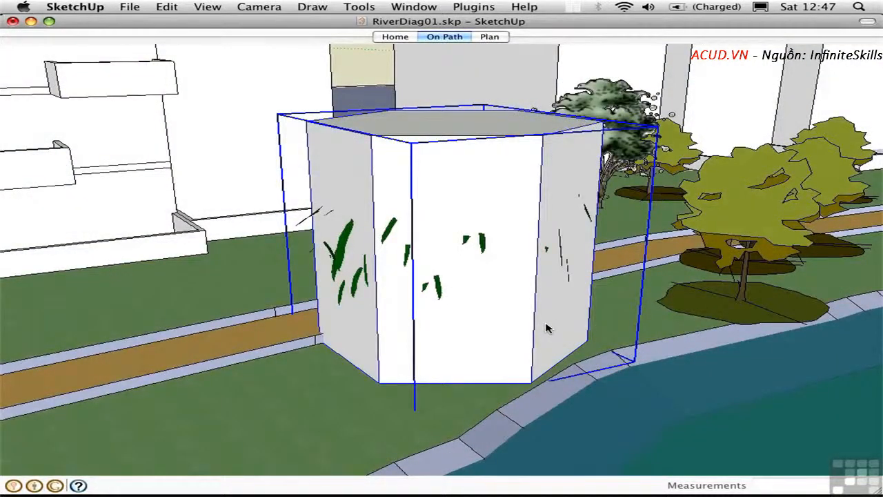
# Step: Open the Components browser and select all instances of the deciduous willow tree component in the model
pyautogui.click(414, 7)
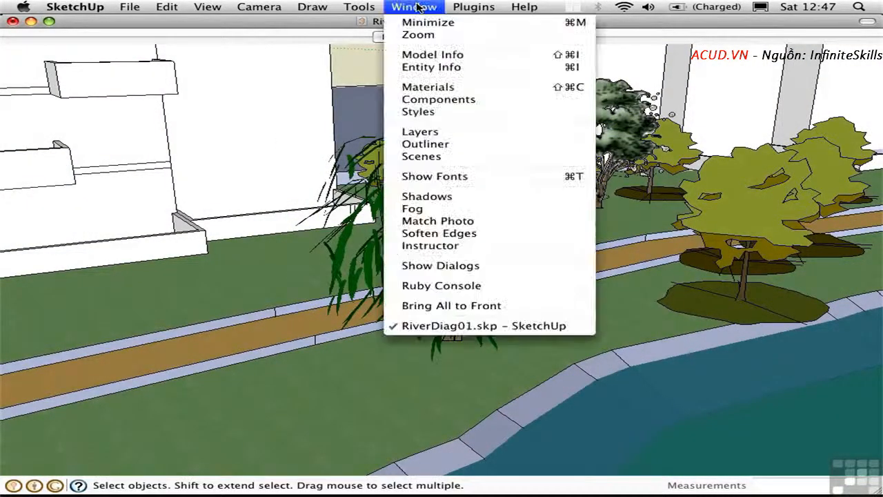
pyautogui.click(435, 99)
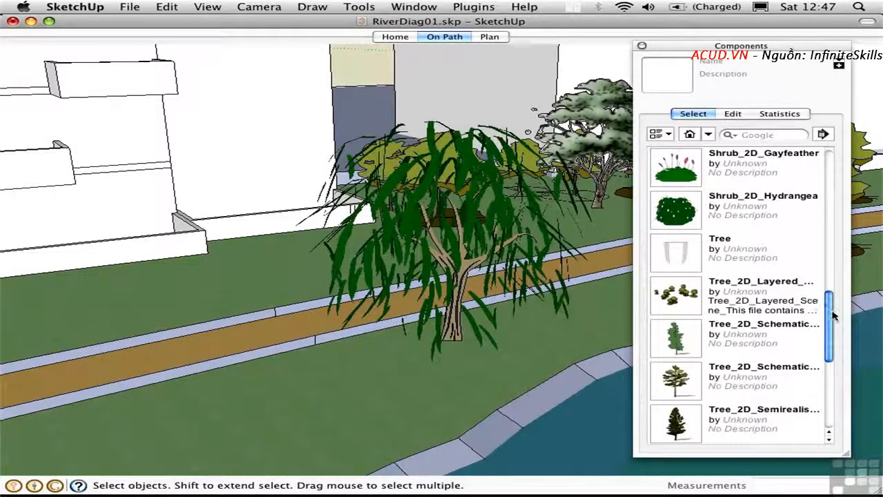
pyautogui.scroll(-5, 813, 303)
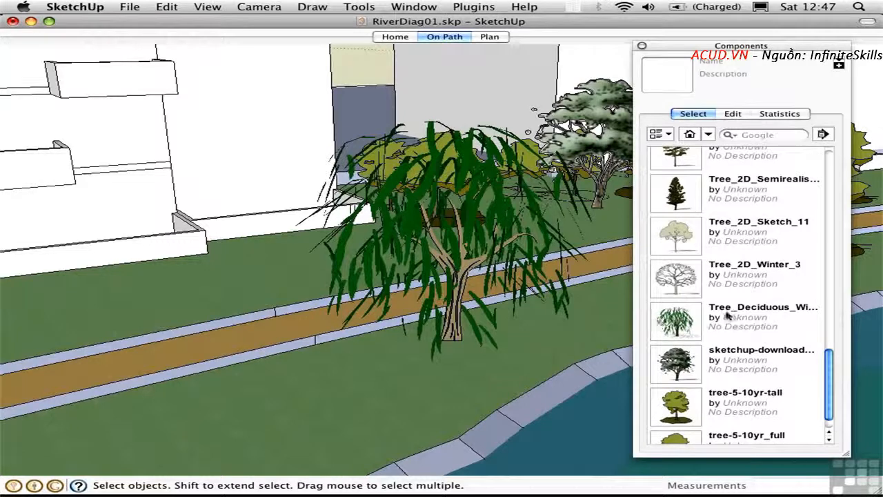
pyautogui.rightClick(785, 322)
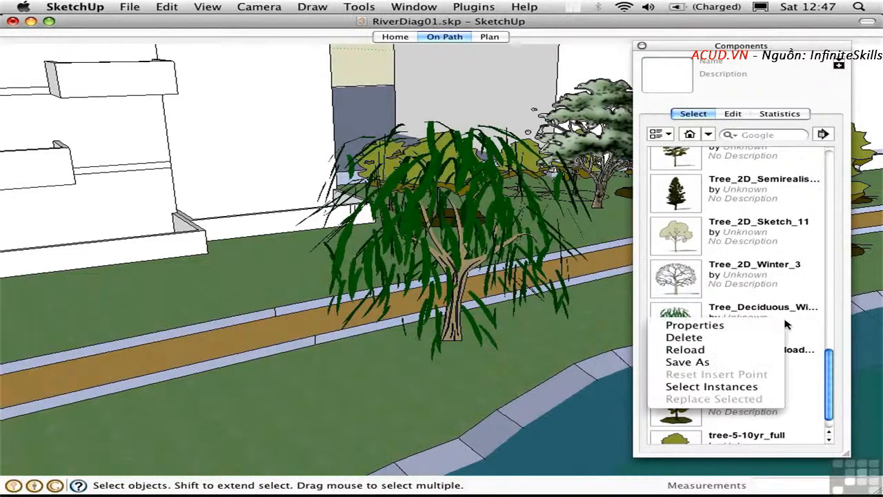
pyautogui.click(758, 388)
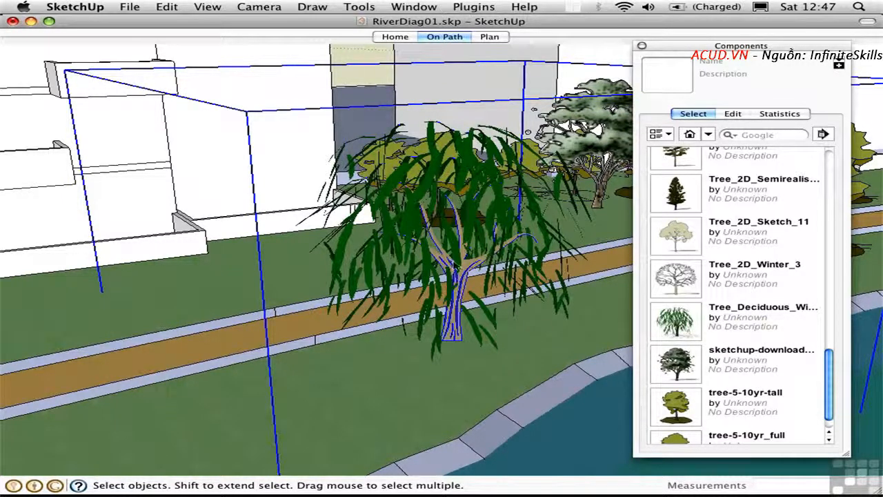
# Step: Replace the selected willow with the simple Tree component
pyautogui.moveTo(830, 371); pyautogui.dragTo(830, 308)
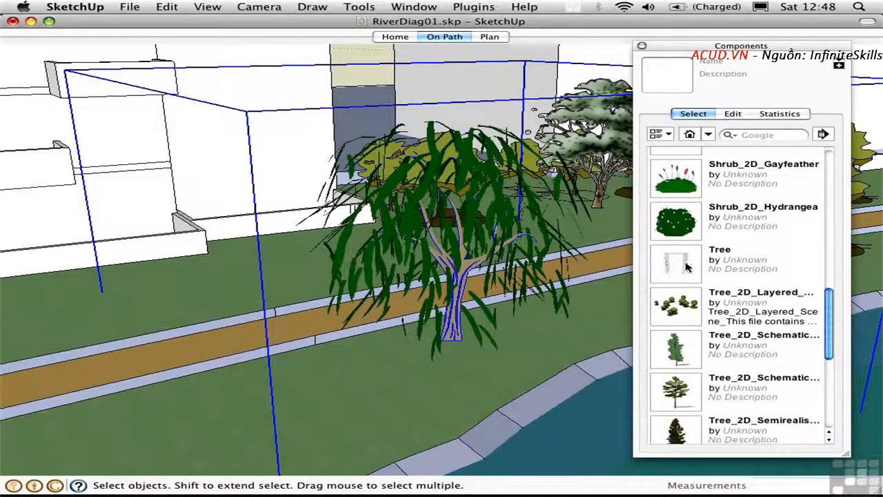
pyautogui.rightClick(786, 263)
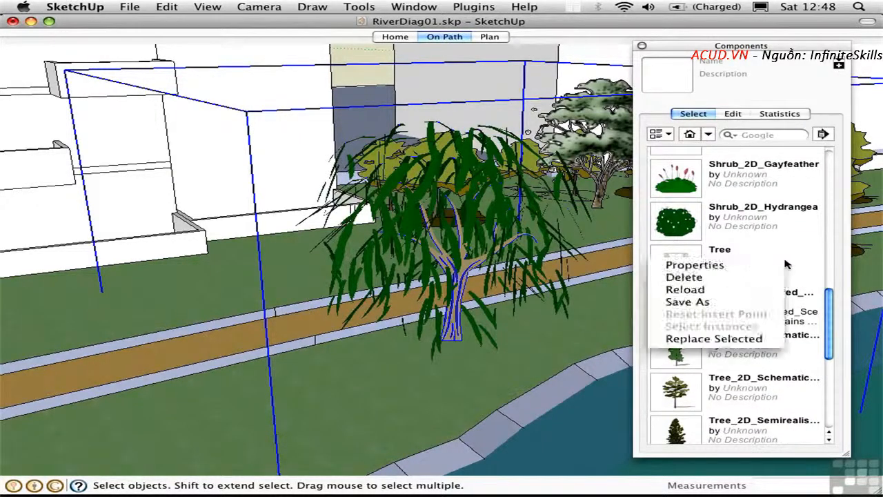
pyautogui.click(758, 339)
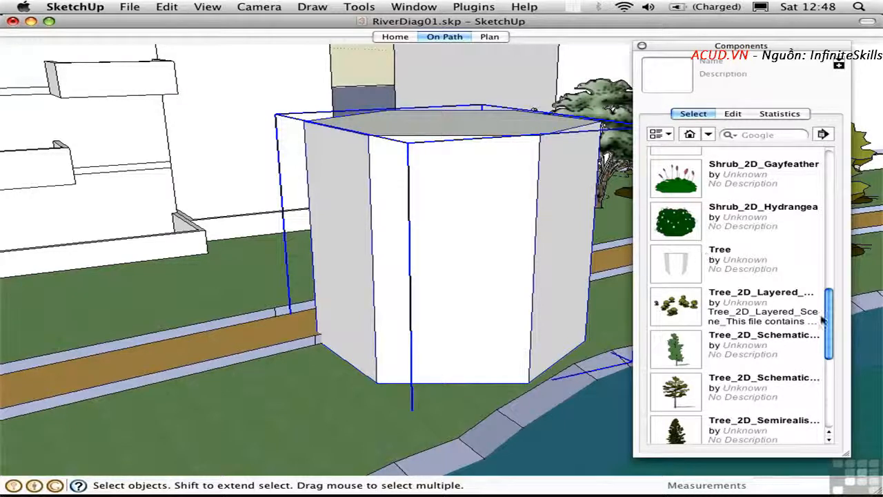
# Step: Replace the selected Tree prism with the detailed deciduous willow component
pyautogui.moveTo(829, 315); pyautogui.dragTo(830, 380)
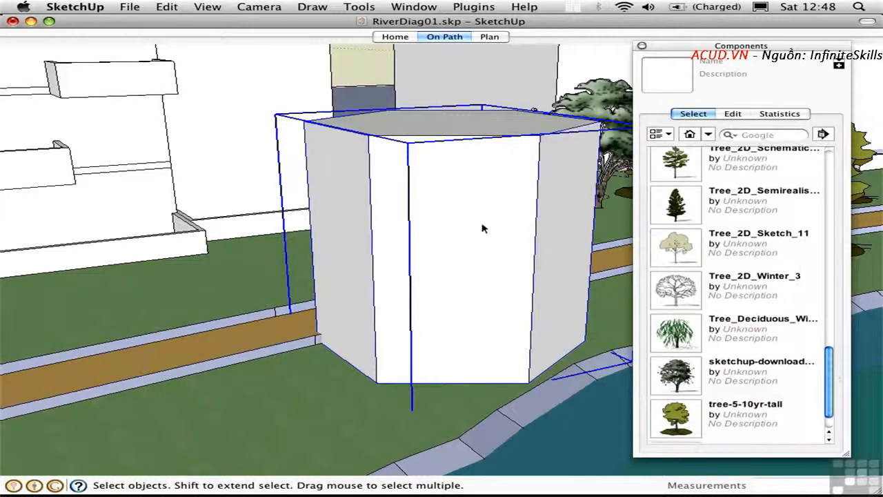
pyautogui.rightClick(789, 337)
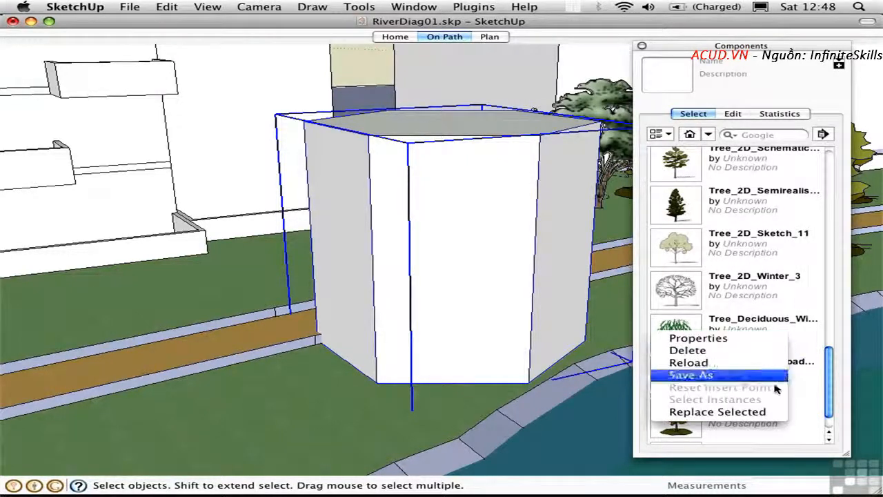
pyautogui.click(764, 412)
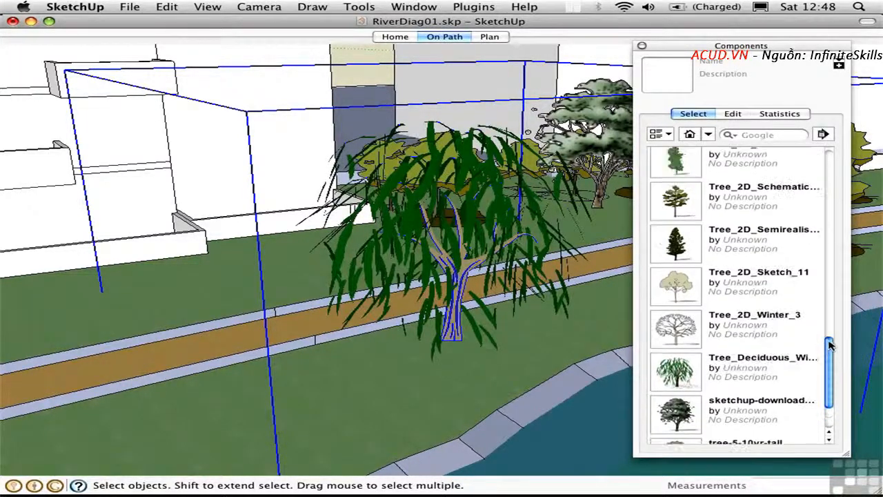
# Step: Place an instance of the Tree component at the willow's trunk base and close the Components browser
pyautogui.moveTo(830, 364); pyautogui.dragTo(828, 276)
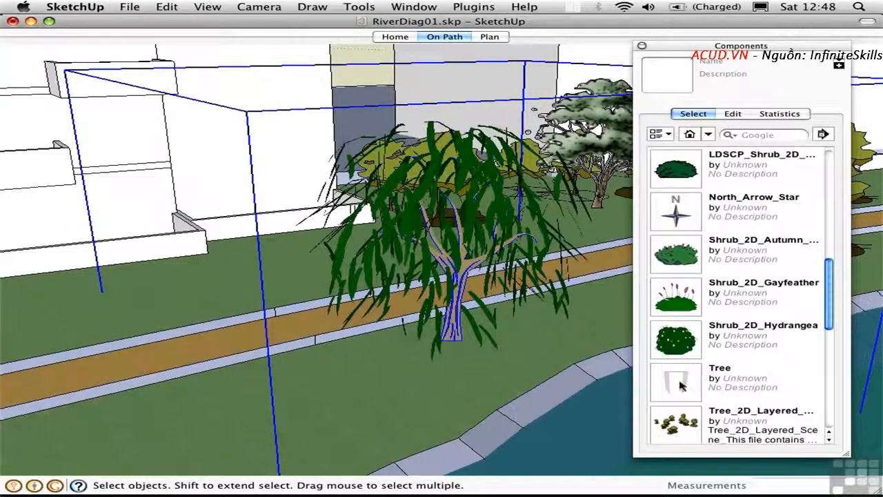
pyautogui.click(680, 383)
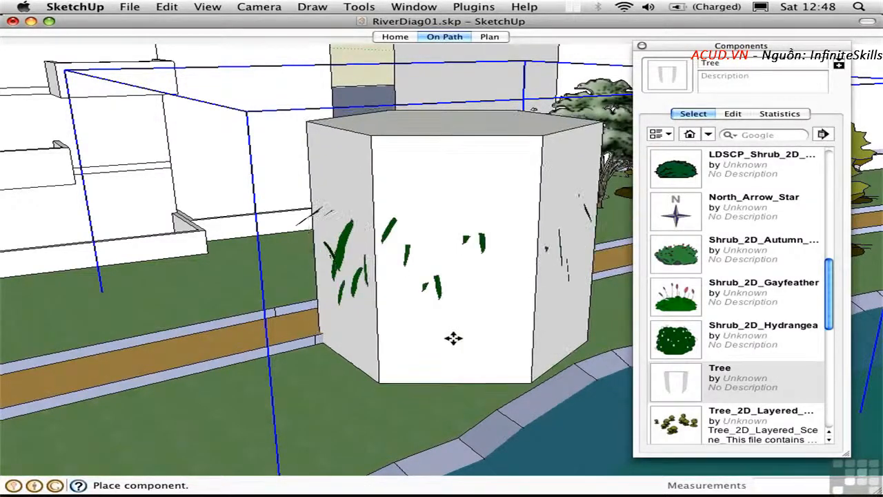
pyautogui.click(458, 347)
pyautogui.click(642, 47)
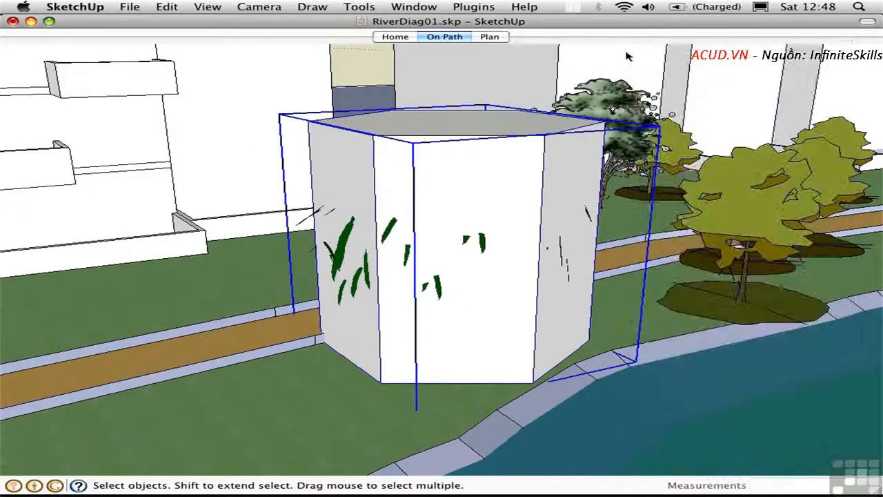
# Step: Open the Layers window and add two new layers named LowPoly and HiPoly
pyautogui.click(403, 8)
pyautogui.click(424, 131)
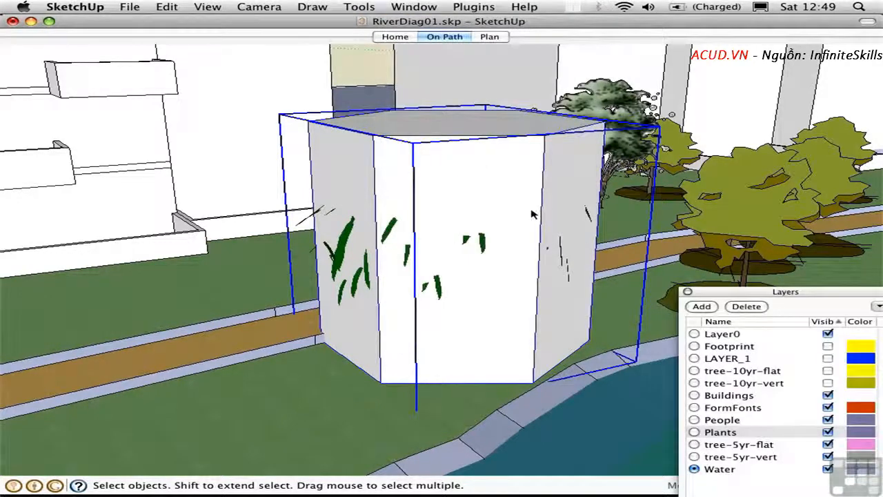
pyautogui.click(698, 307)
pyautogui.write('L')
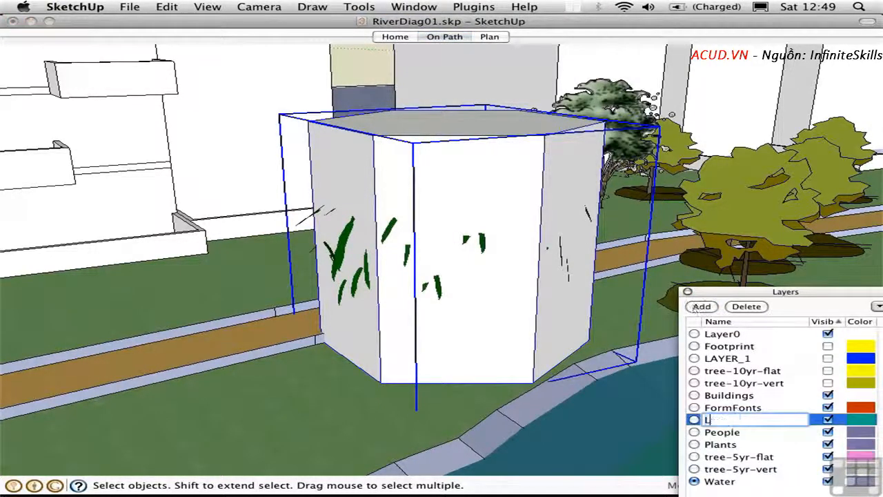
pyautogui.write('owPoly')
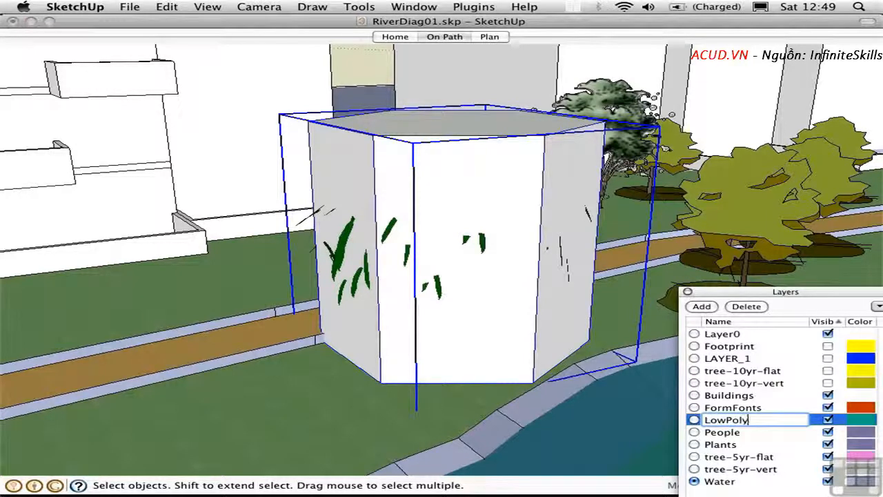
pyautogui.press('Return')
pyautogui.click(700, 307)
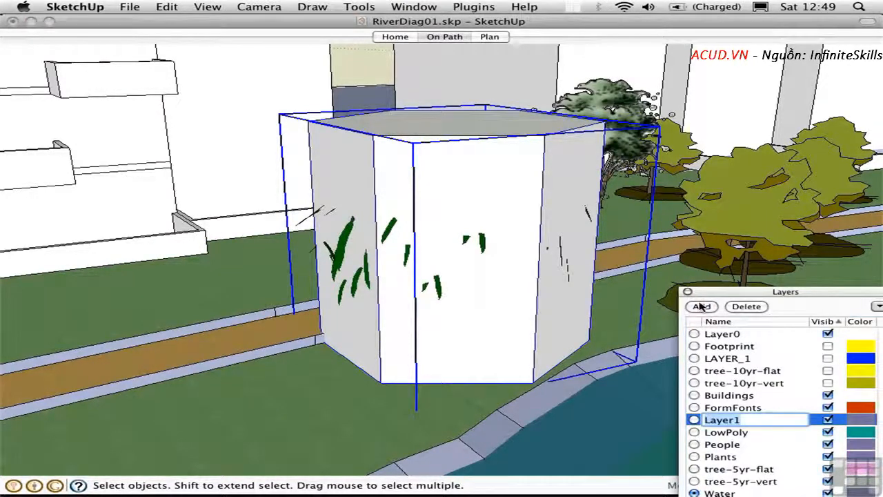
pyautogui.write('HiPoly')
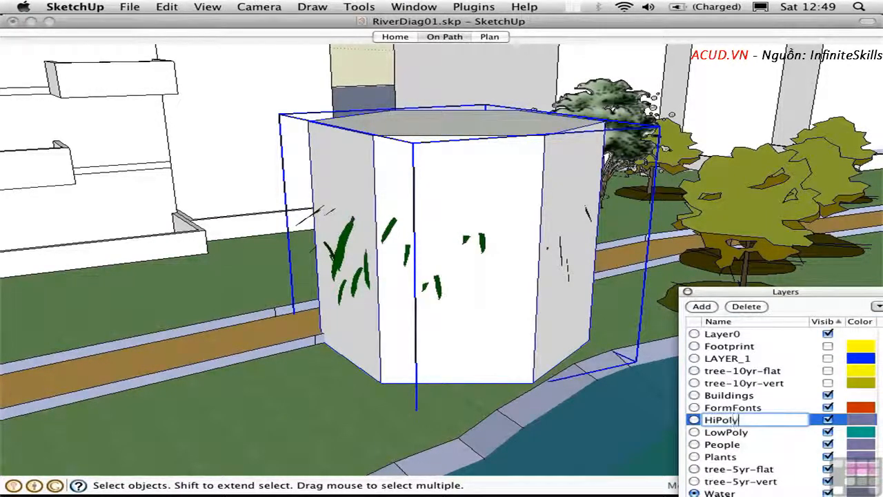
pyautogui.press('Return')
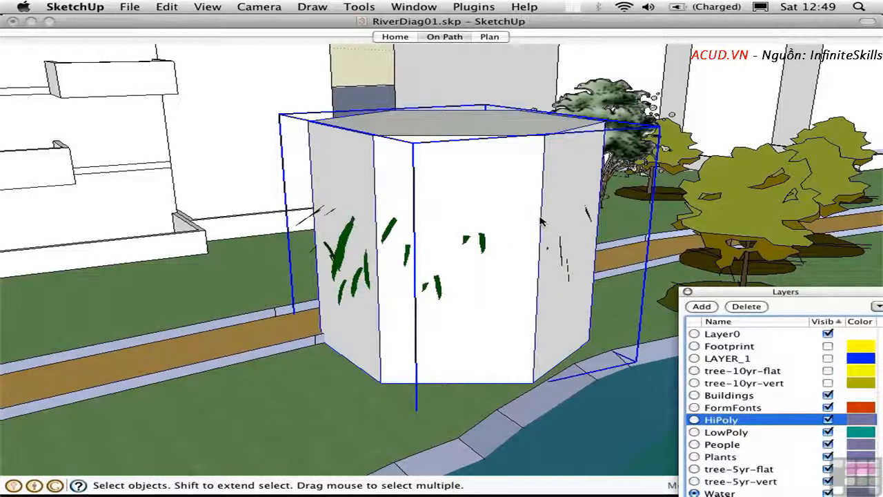
# Step: Assign the selected Tree prism to the LowPoly layer through its Entity Info and hide that layer
pyautogui.press('super+i')
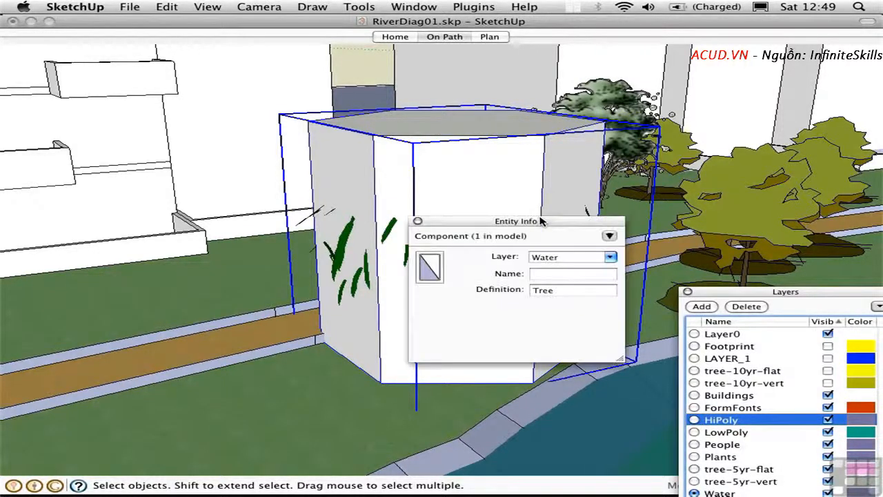
pyautogui.moveTo(473, 222); pyautogui.dragTo(697, 62)
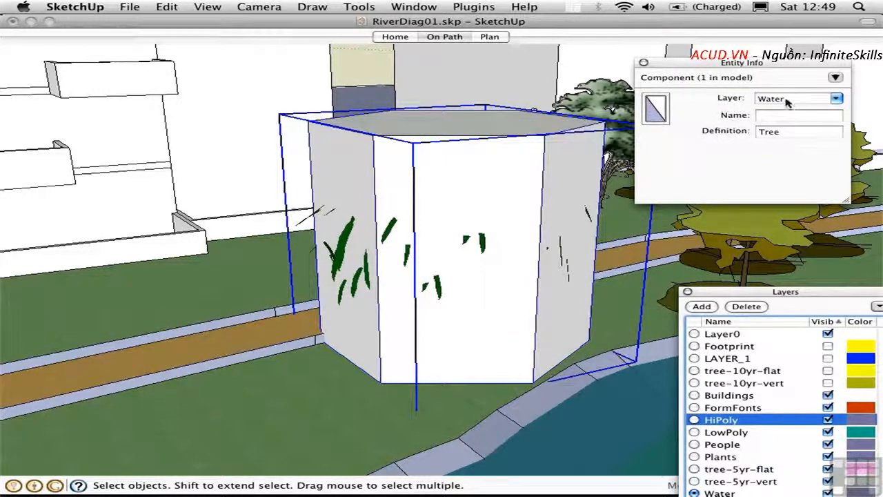
pyautogui.click(836, 99)
pyautogui.moveTo(833, 138); pyautogui.dragTo(835, 116)
pyautogui.click(776, 130)
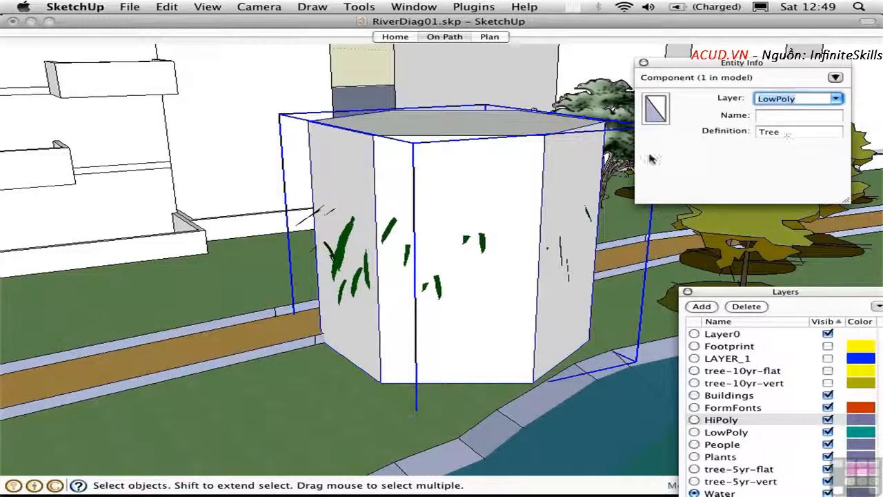
pyautogui.click(828, 432)
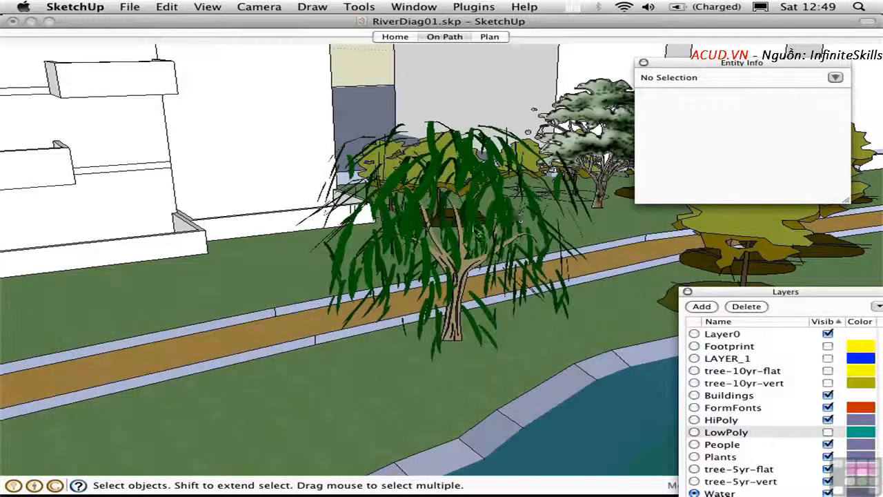
# Step: Assign the detailed willow component to the HiPoly layer and close Entity Info
pyautogui.click(475, 231)
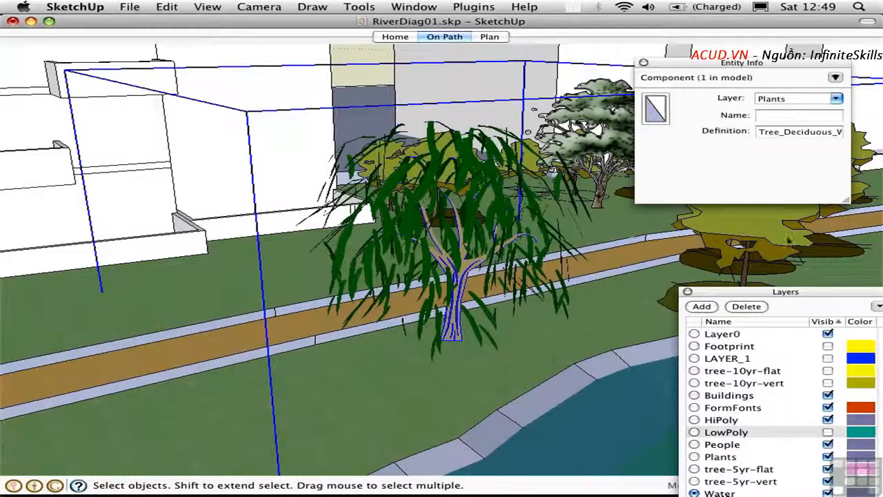
pyautogui.click(835, 99)
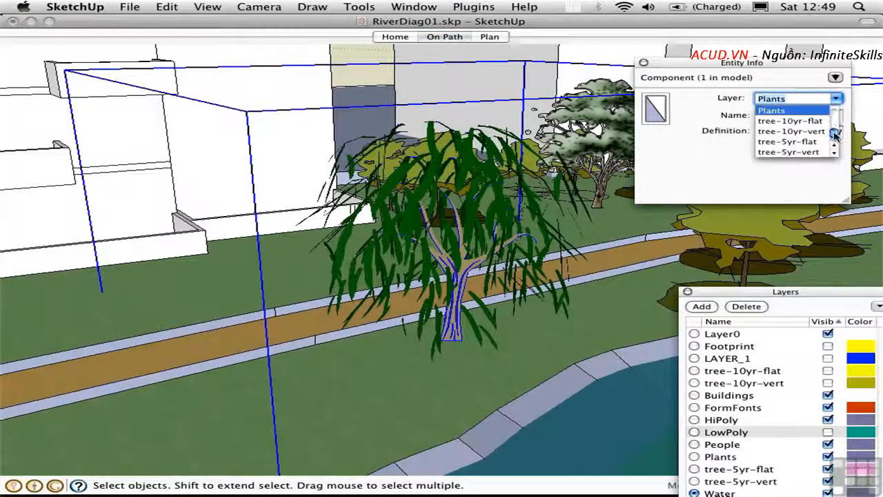
pyautogui.moveTo(836, 132); pyautogui.dragTo(834, 116)
pyautogui.click(776, 125)
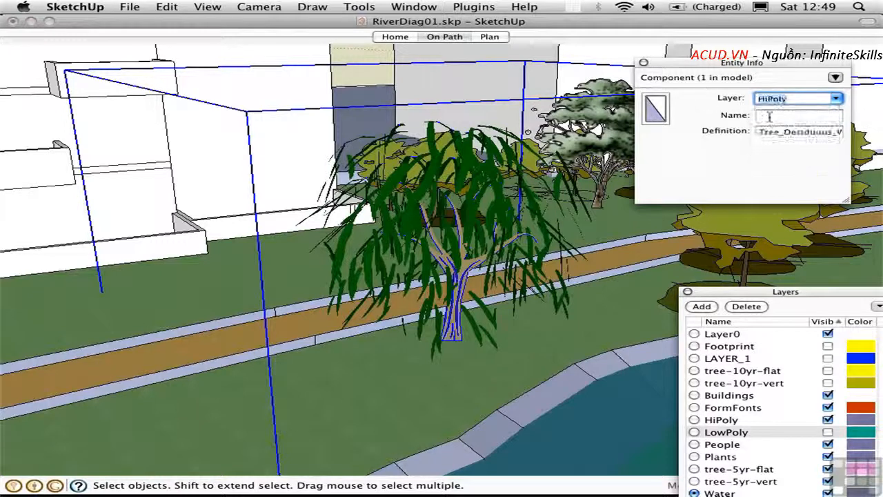
pyautogui.click(644, 63)
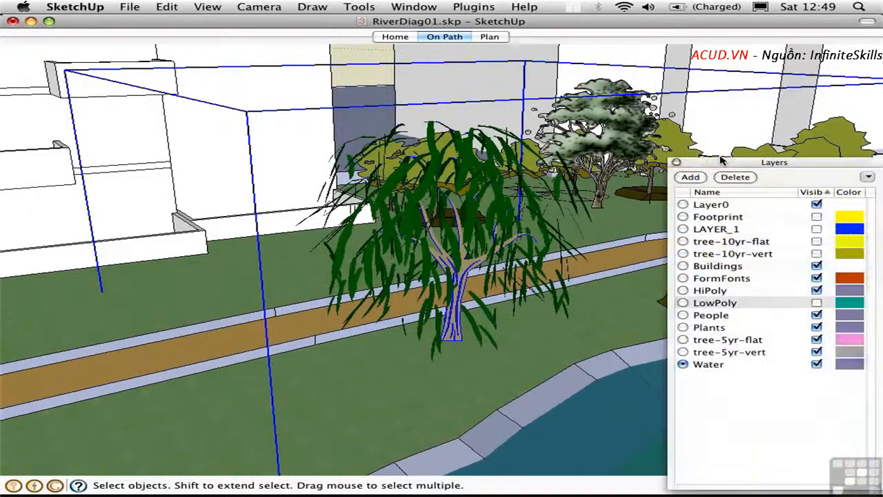
# Step: Show only the LowPoly tree by hiding the HiPoly layer, and switch back to HiPoly visible with LowPoly hidden
pyautogui.click(817, 288)
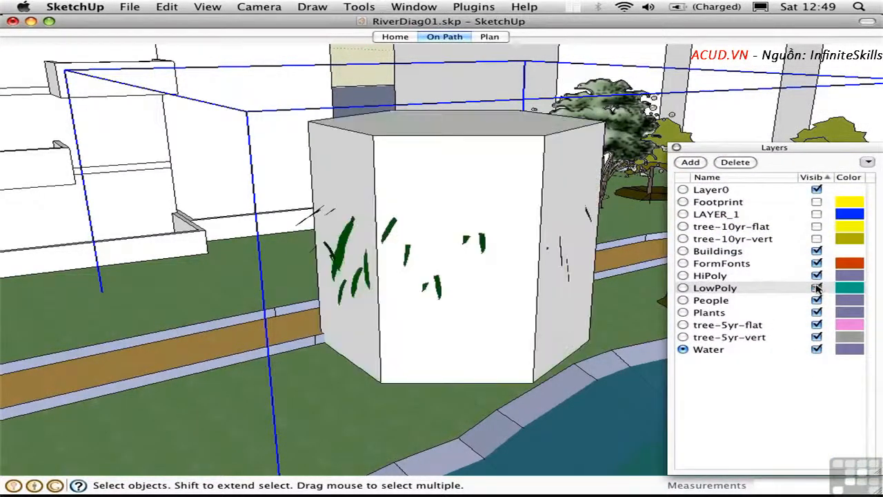
pyautogui.click(817, 275)
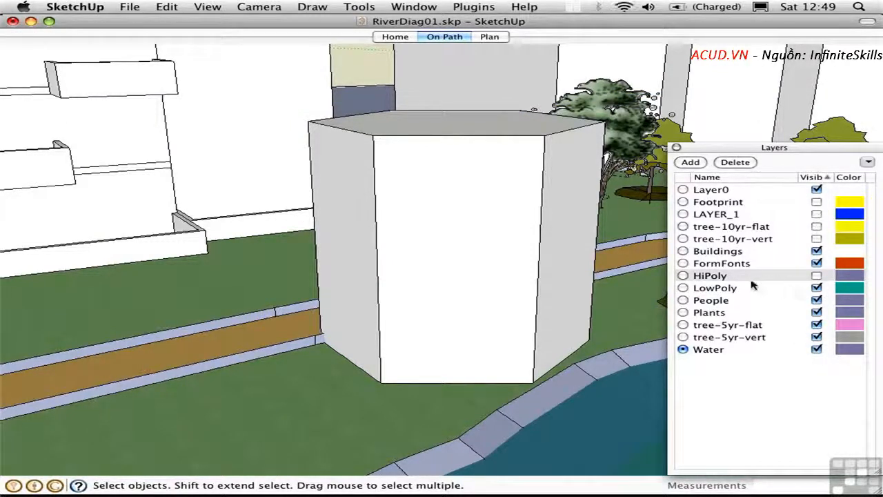
pyautogui.click(818, 289)
pyautogui.click(817, 276)
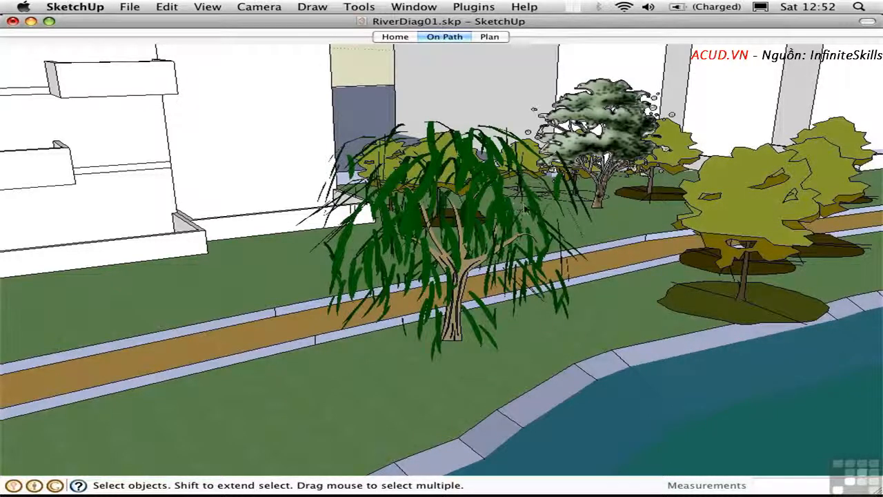
# Step: Turn off Use Anti-Aliased Textures in the model's rendering settings
pyautogui.press('super+shift+i')
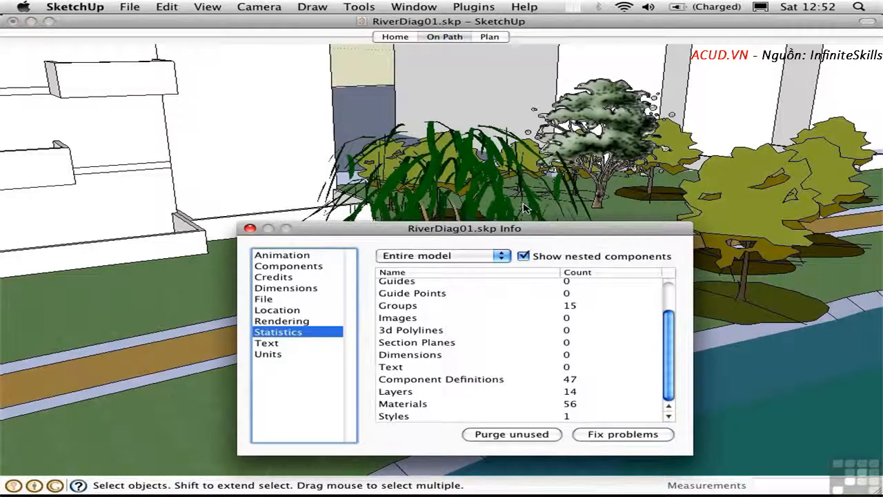
pyautogui.click(282, 321)
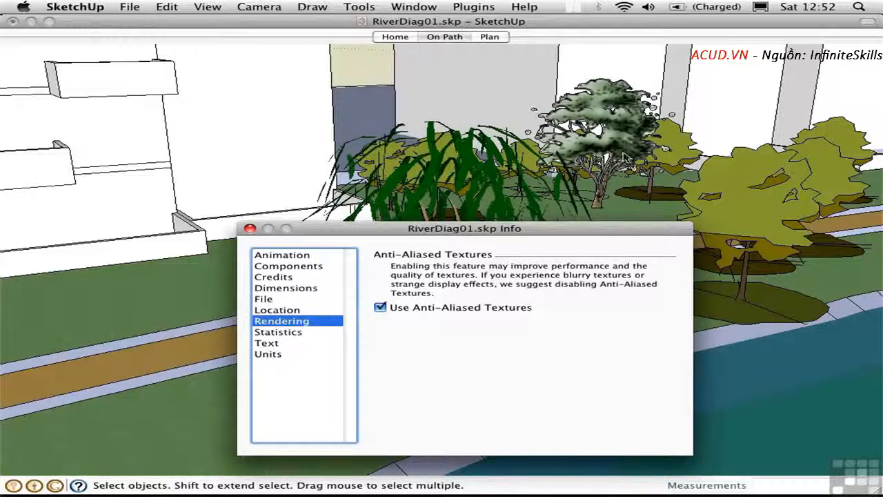
pyautogui.click(380, 309)
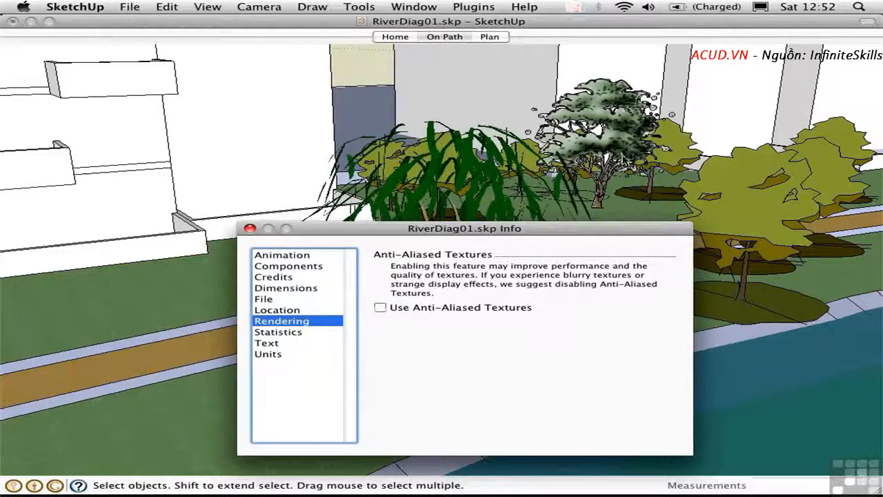